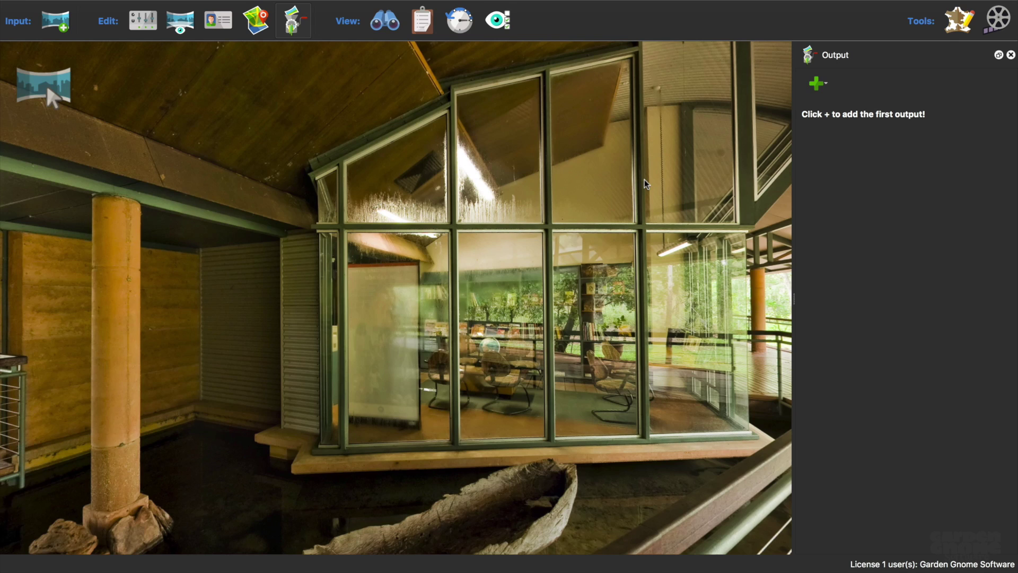
- Open the Skin Editor from the Tools panel
{"action": "left_click", "coordinate": [957, 20]}
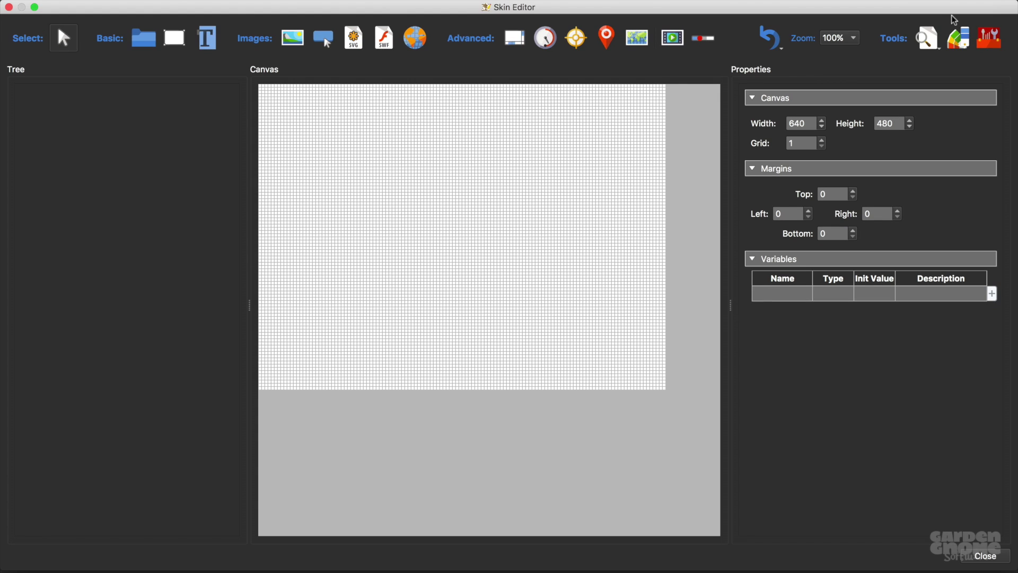
- Open the Components Toolbox and read the Direction Silhouette and Auto Hide Menu Simplex descriptions
{"action": "left_click", "coordinate": [989, 39]}
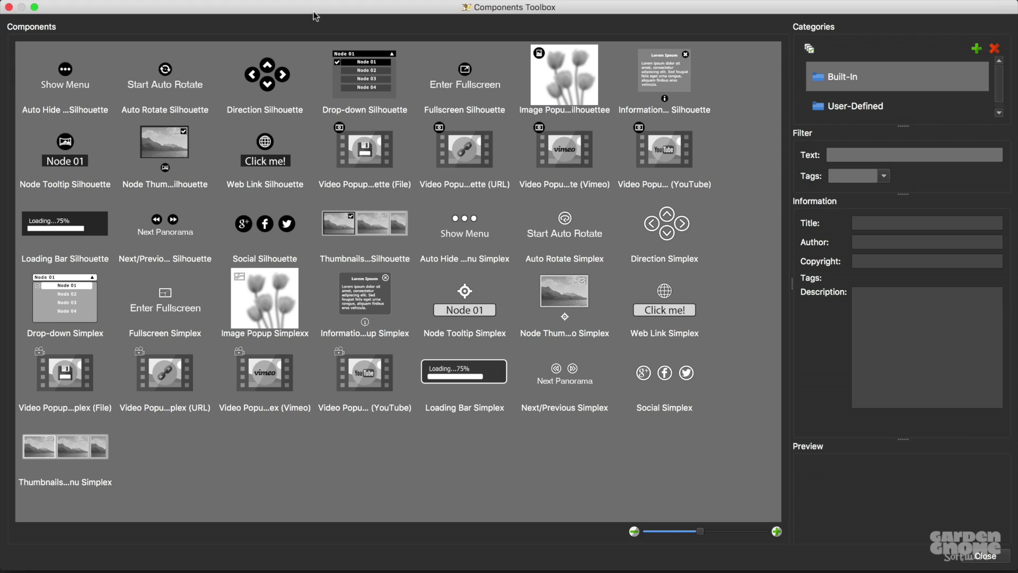
{"action": "left_click", "coordinate": [280, 77]}
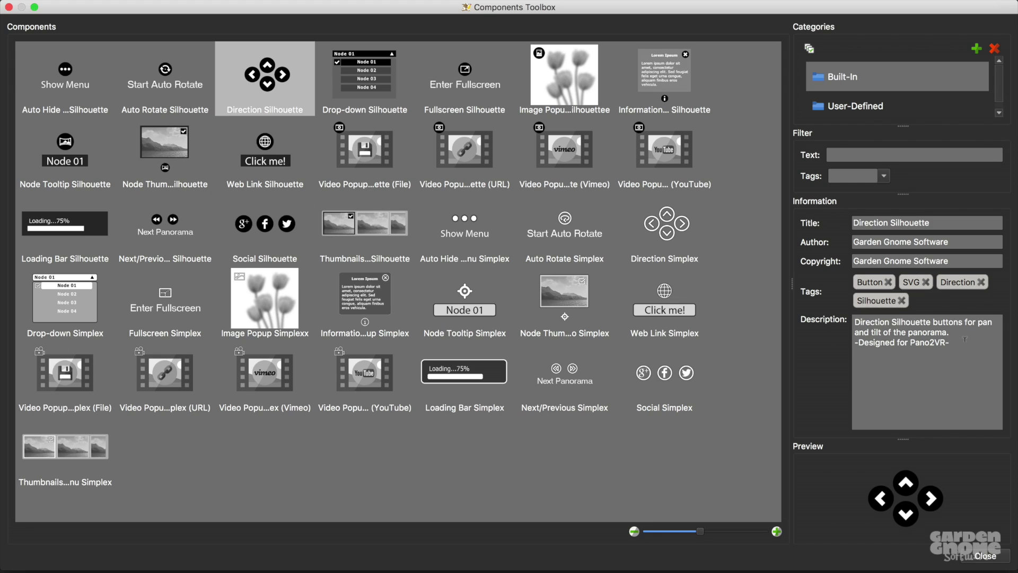
{"action": "left_click_drag", "start_coordinate": [965, 338], "coordinate": [854, 316]}
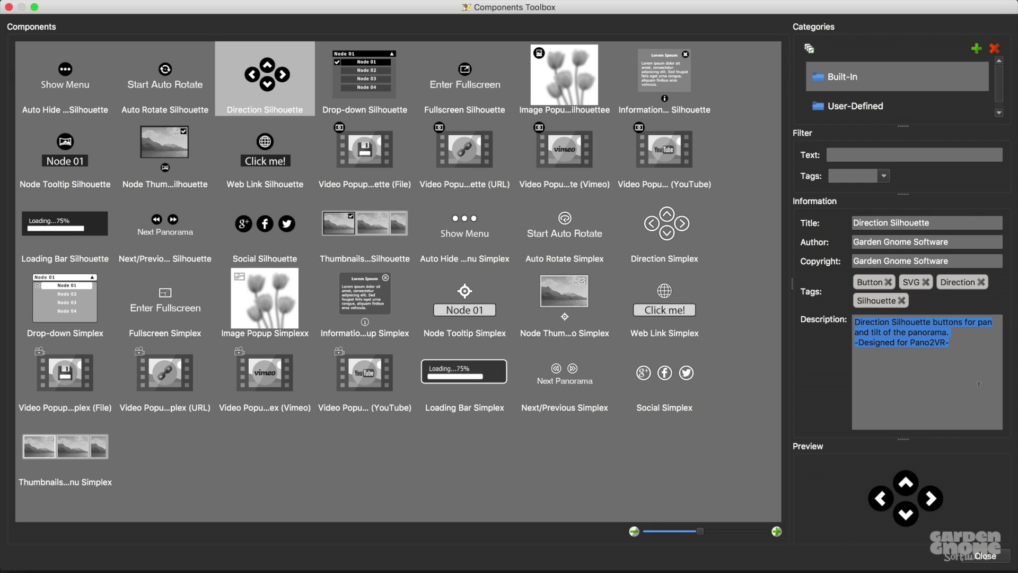
{"action": "left_click", "coordinate": [970, 341]}
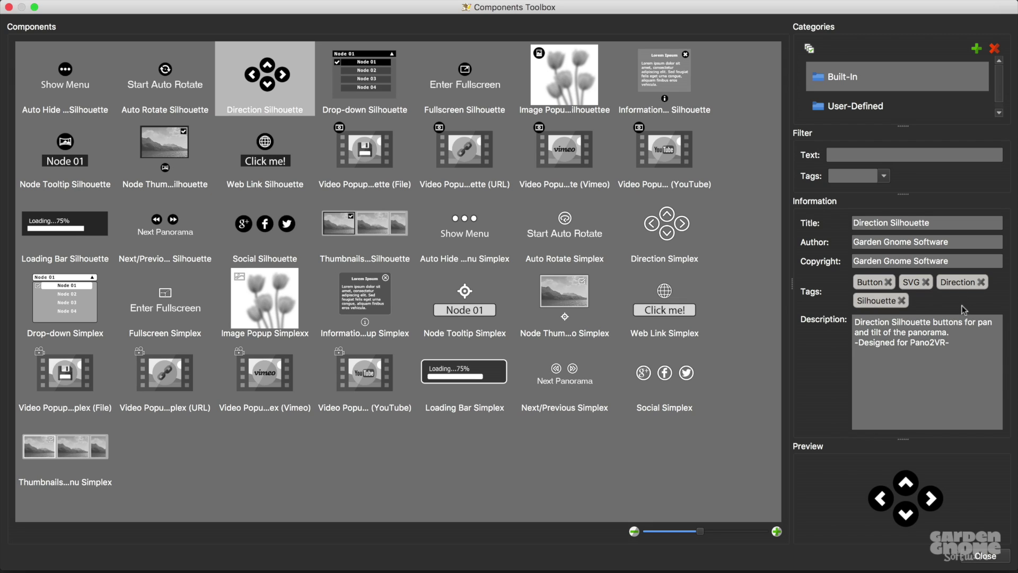
{"action": "left_click", "coordinate": [463, 235]}
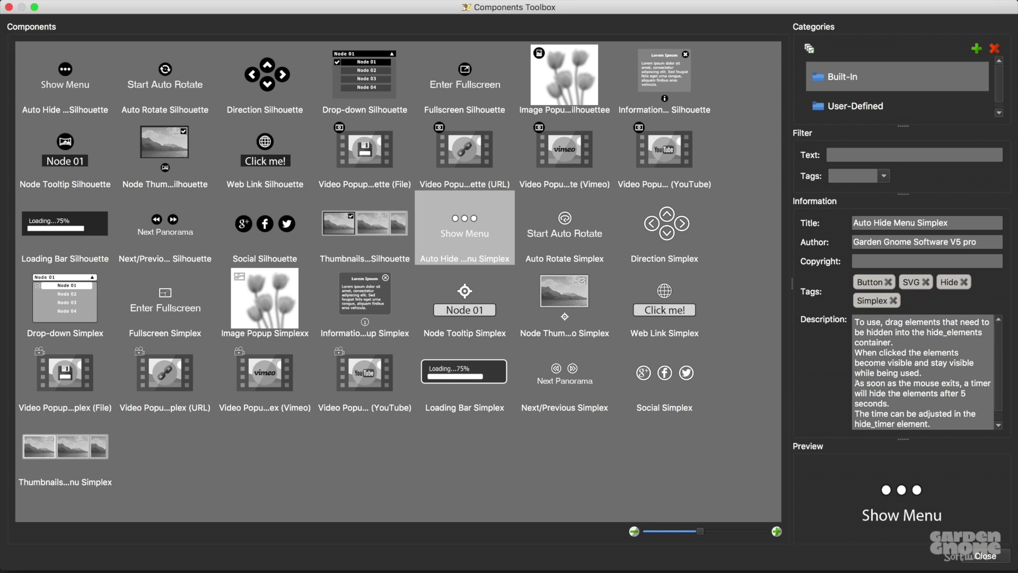
- Shrink the component thumbnails and widen the Information panel showing the Auto Hide Menu Simplex details
{"action": "left_click_drag", "start_coordinate": [854, 382], "coordinate": [904, 397]}
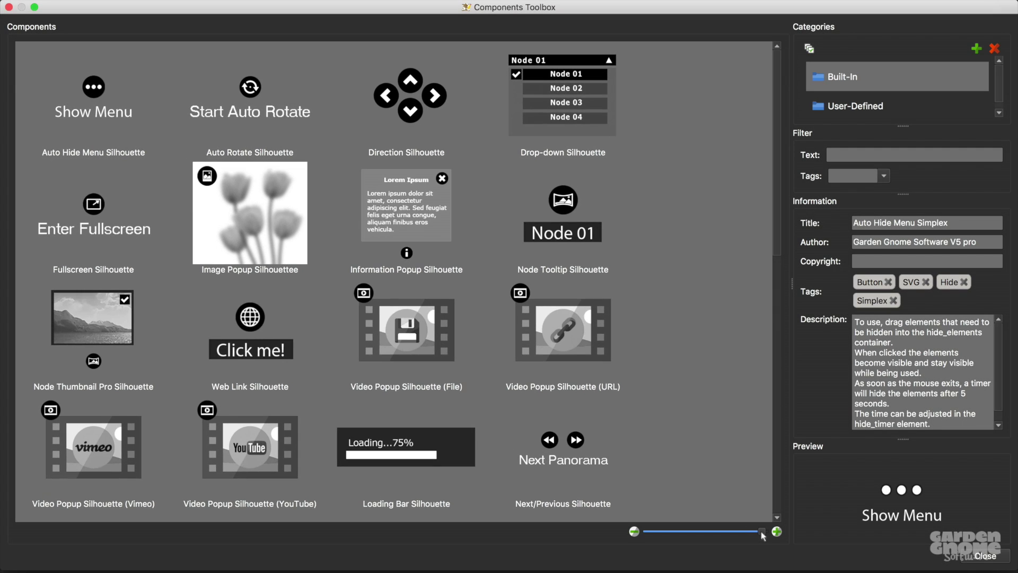
{"action": "left_click_drag", "start_coordinate": [757, 538], "coordinate": [701, 538]}
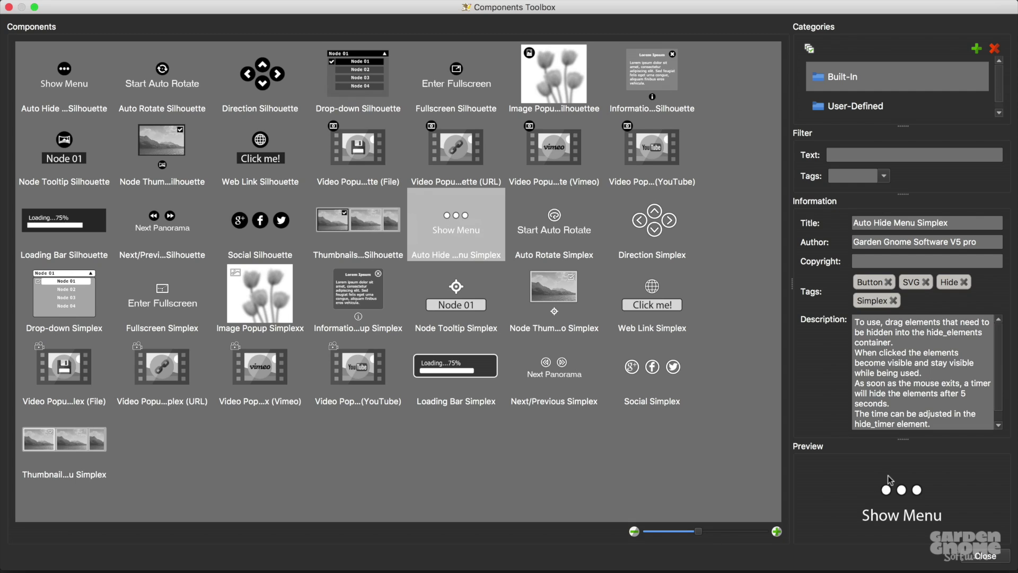
{"action": "left_click_drag", "start_coordinate": [792, 285], "coordinate": [589, 285]}
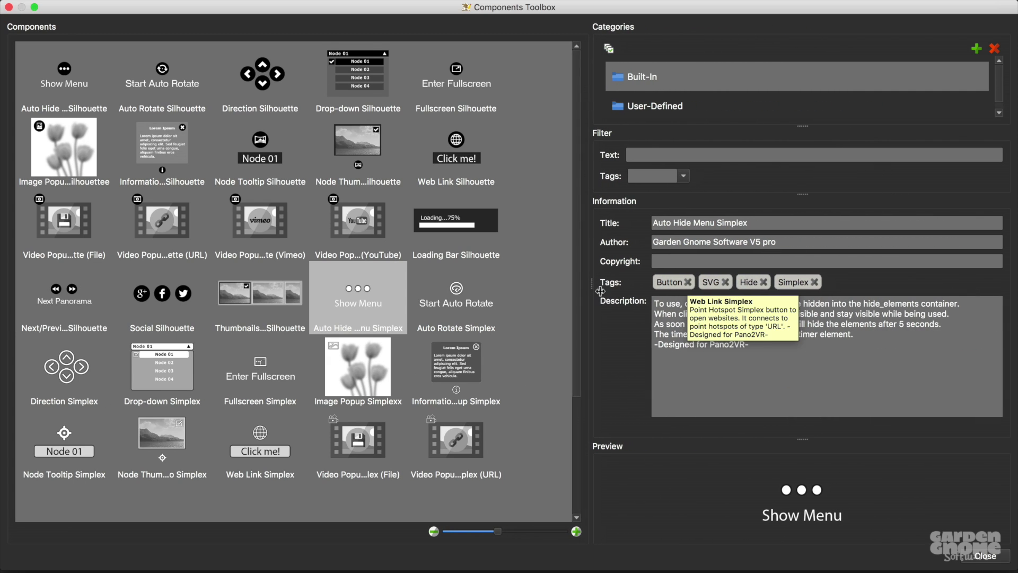
{"action": "left_click_drag", "start_coordinate": [806, 434], "coordinate": [801, 284]}
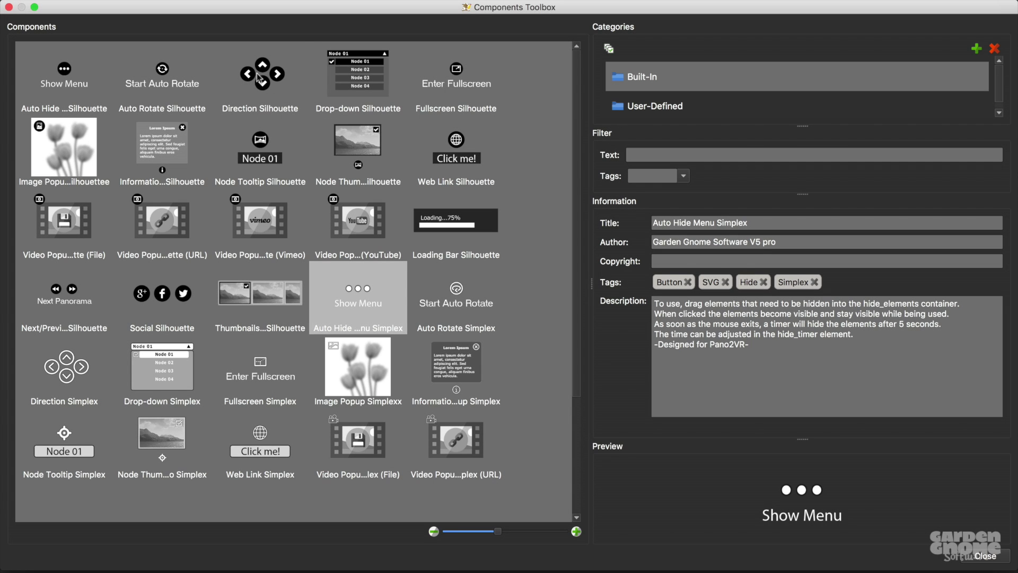
- Insert Direction Silhouette into the skin as button_direction, 82 × 62 at X 200, Y 410
{"action": "left_click", "coordinate": [257, 73]}
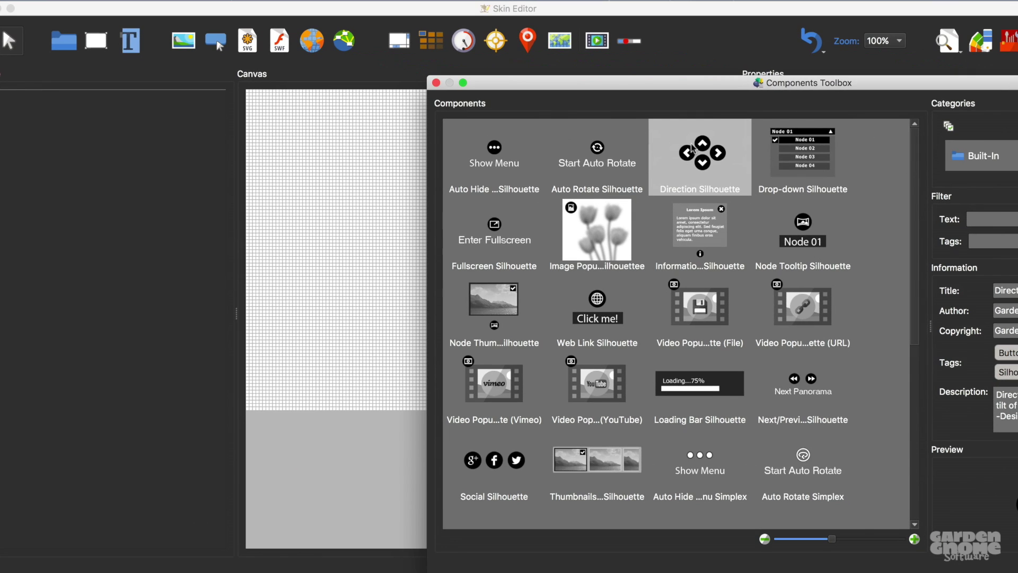
{"action": "left_click_drag", "start_coordinate": [701, 154], "coordinate": [360, 271]}
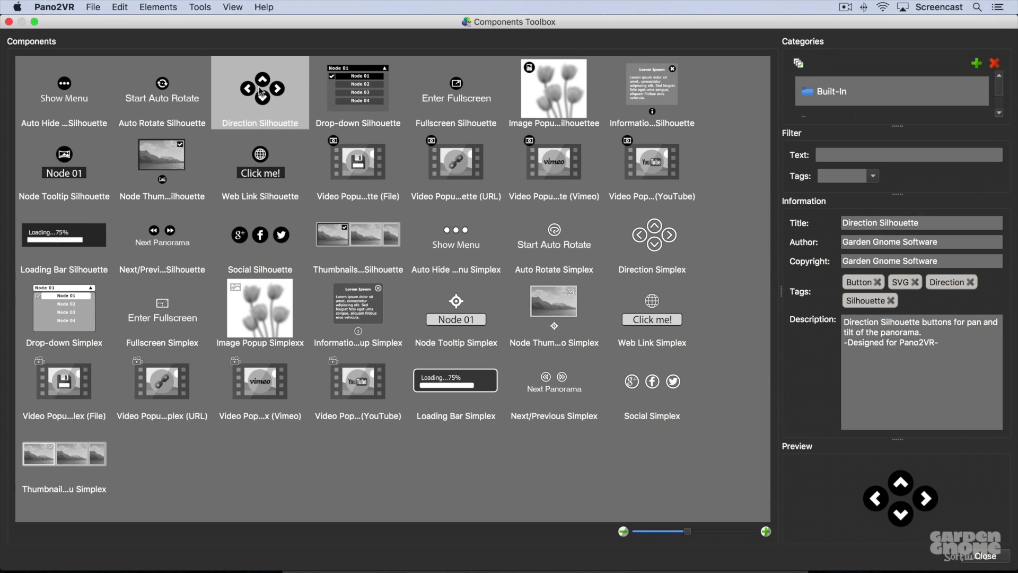
{"action": "right_click", "coordinate": [259, 87]}
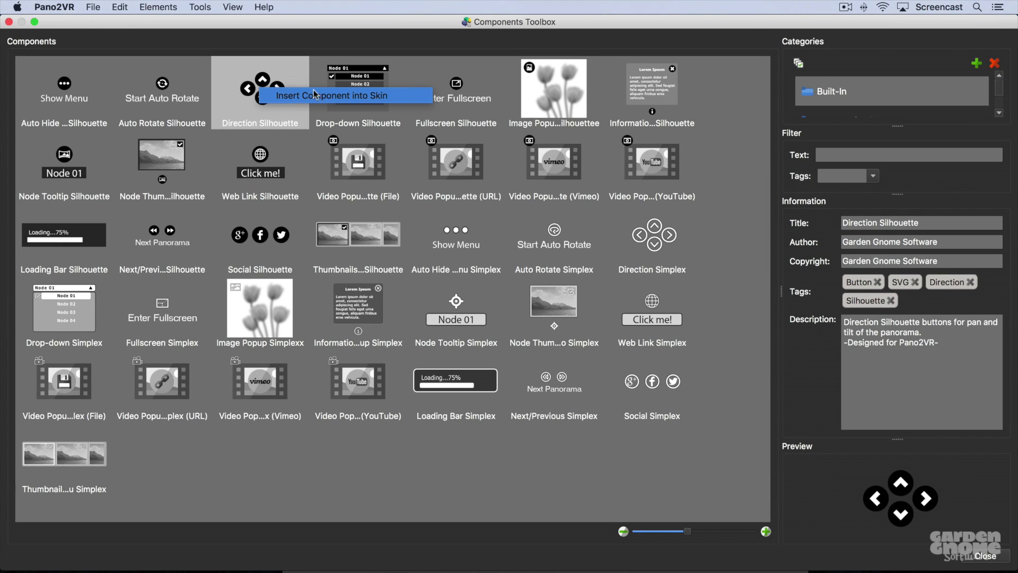
{"action": "left_click", "coordinate": [408, 95]}
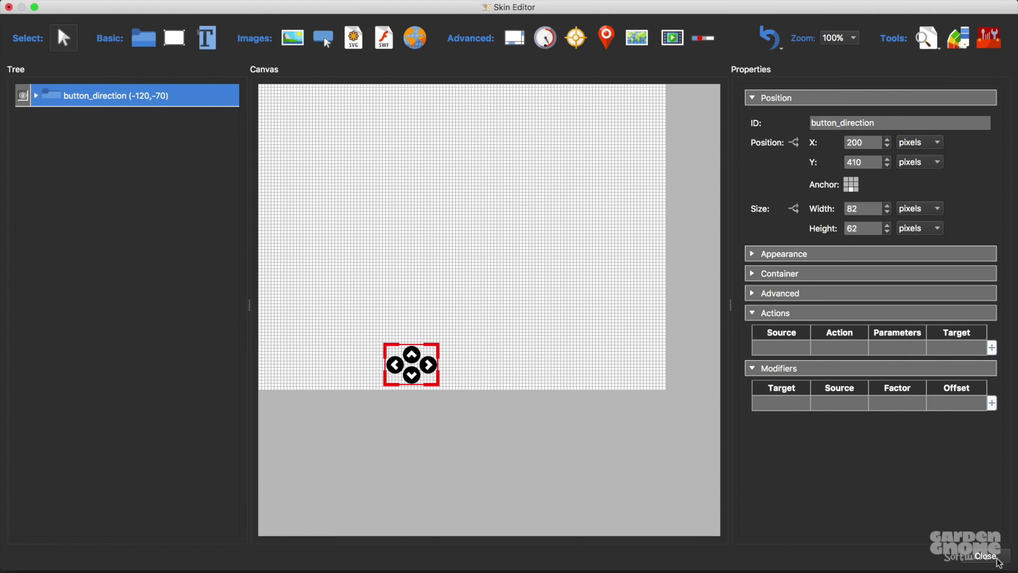
- Centre button_direction horizontally at X 279 and expand it to show its four arrow buttons
{"action": "right_click", "coordinate": [417, 366]}
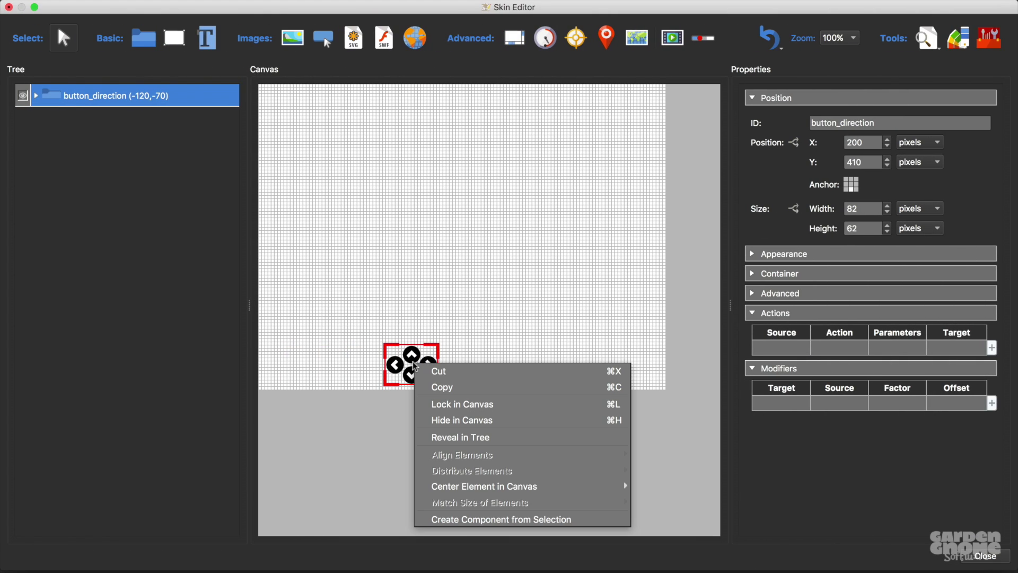
{"action": "mouse_move", "coordinate": [559, 487]}
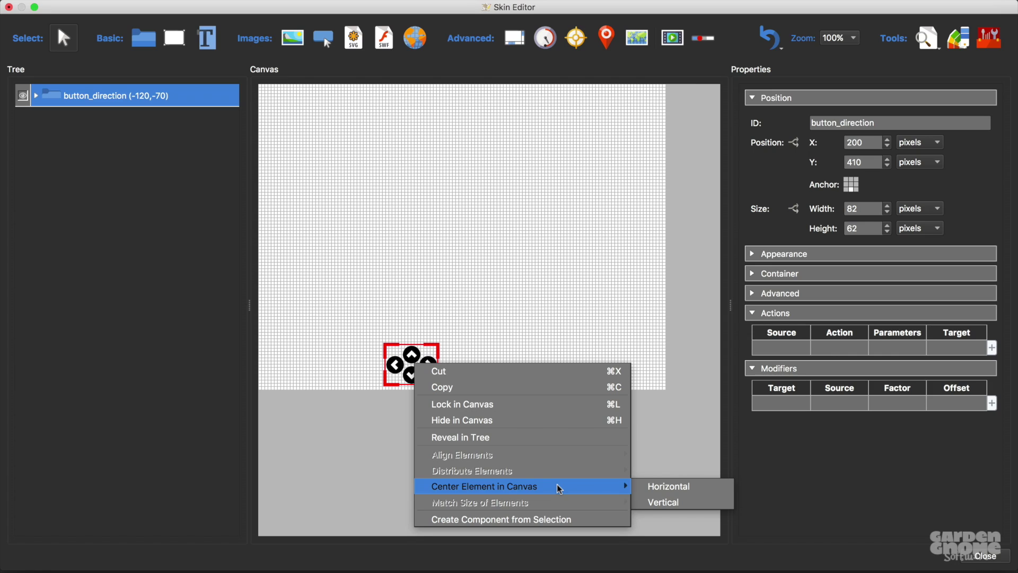
{"action": "left_click", "coordinate": [667, 487]}
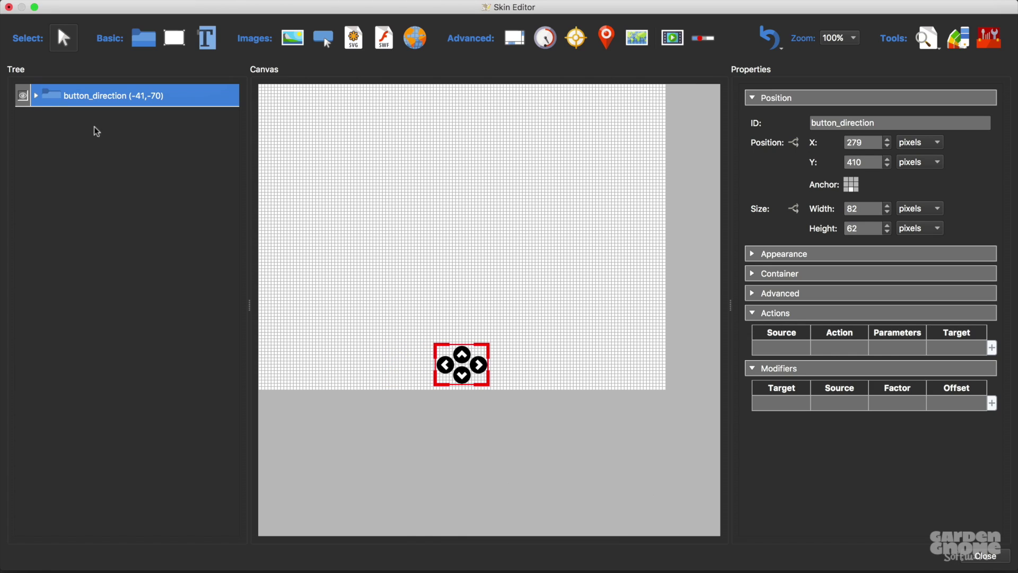
{"action": "left_click", "coordinate": [35, 96]}
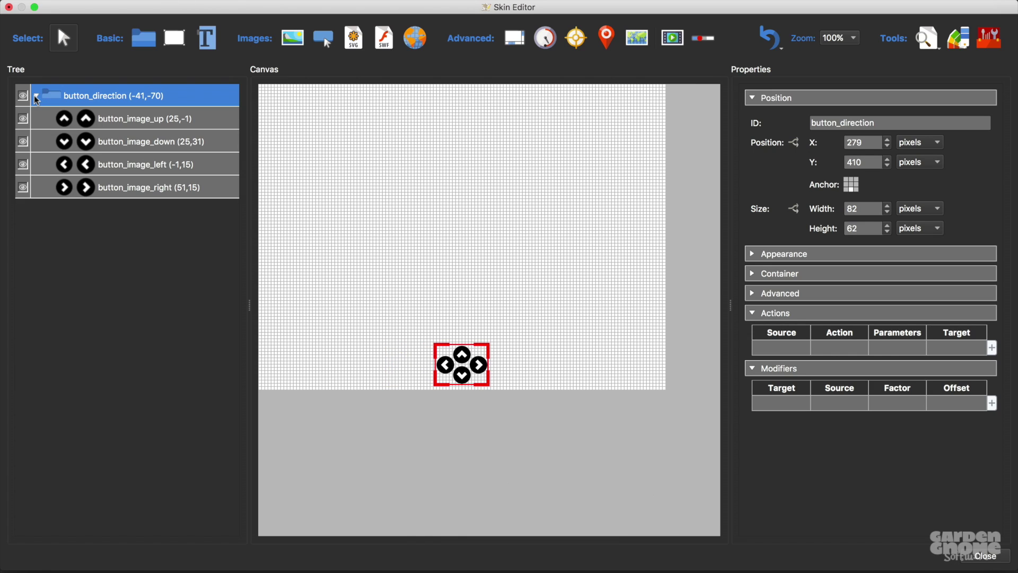
{"action": "left_click", "coordinate": [162, 122]}
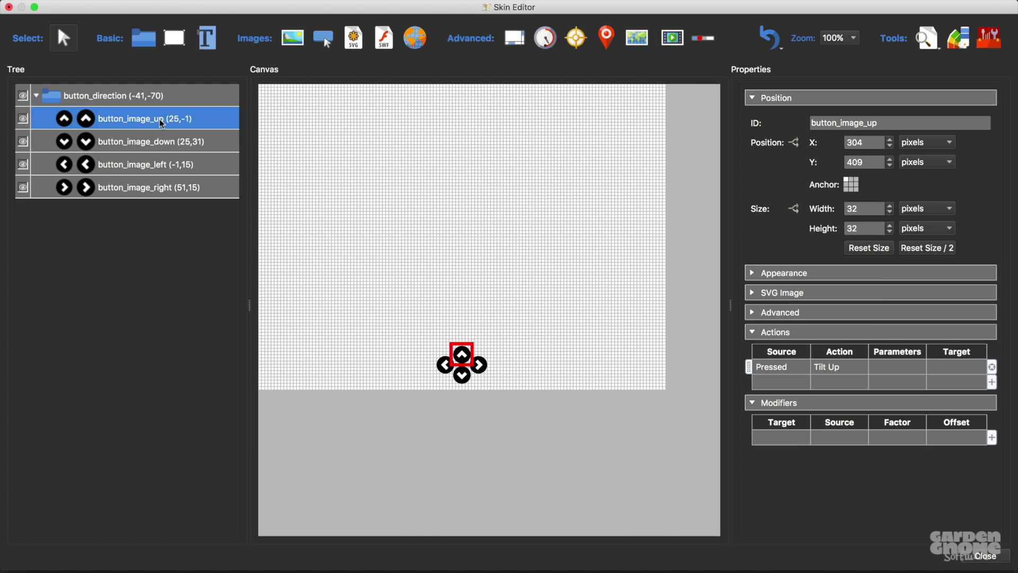
- Recolour the white parts of the four arrow buttons to light blue #55aaff
{"action": "left_click", "coordinate": [150, 188], "text": "shift"}
{"action": "left_click", "coordinate": [959, 38]}
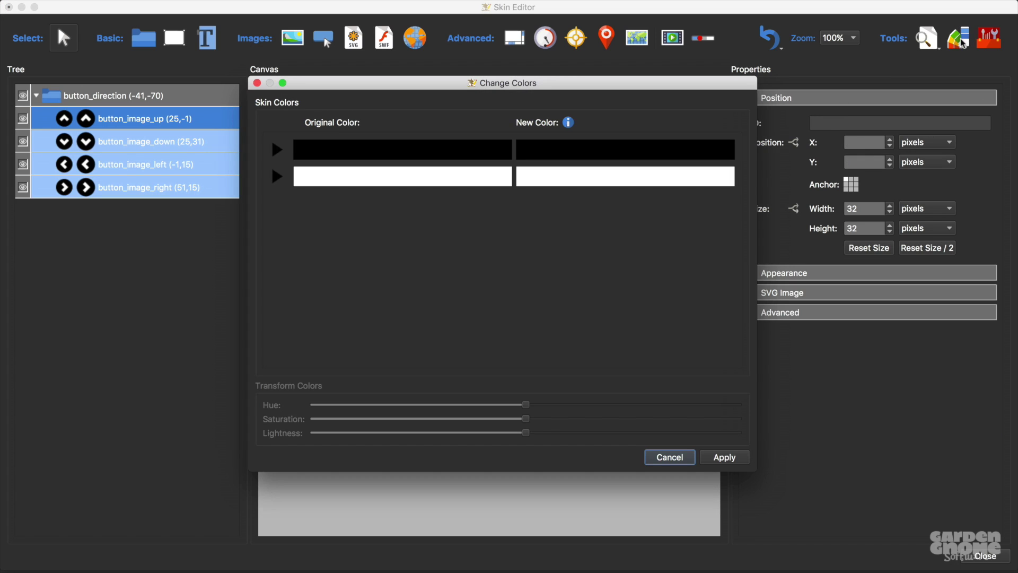
{"action": "left_click", "coordinate": [617, 177]}
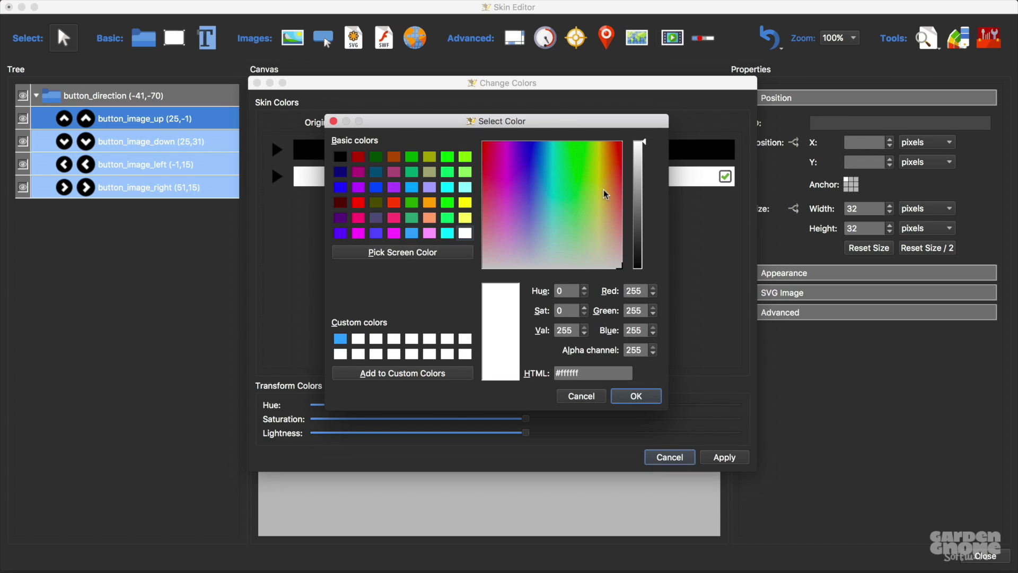
{"action": "left_click", "coordinate": [340, 338]}
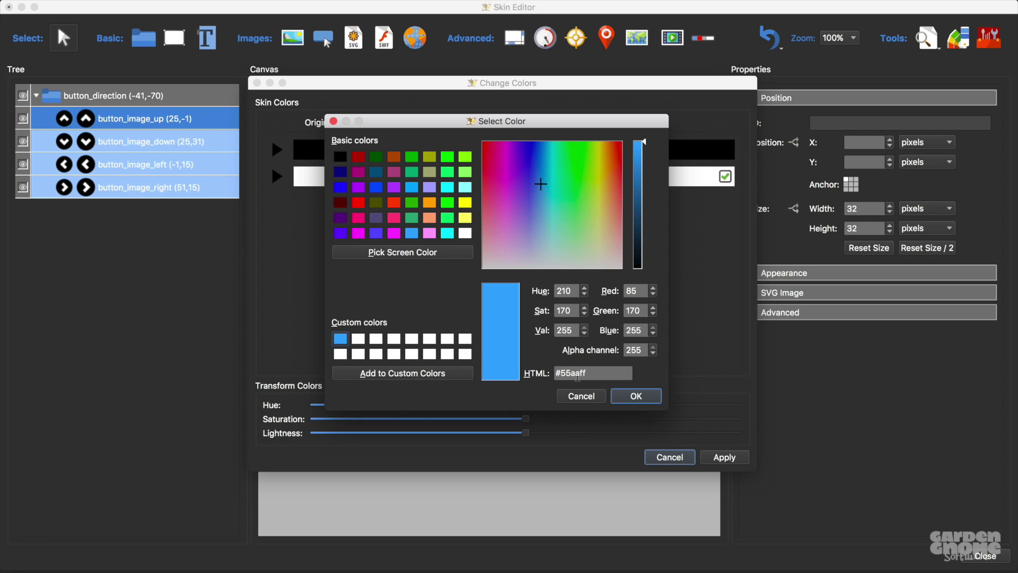
{"action": "left_click", "coordinate": [629, 397]}
{"action": "left_click", "coordinate": [728, 459]}
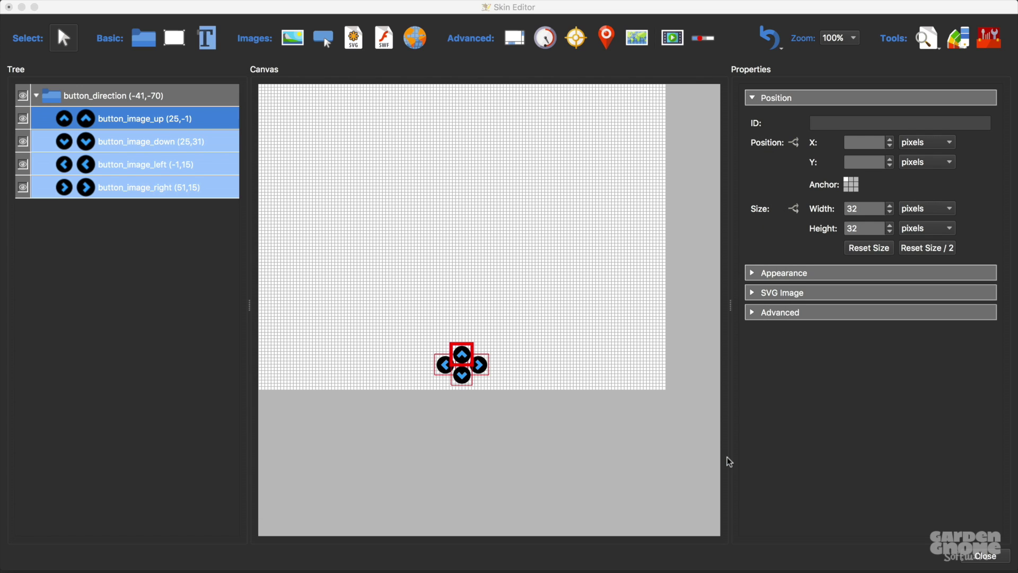
- Close the Skin Editor, saving the skin under the name 'component'
{"action": "left_click", "coordinate": [987, 557]}
{"action": "left_click", "coordinate": [588, 297]}
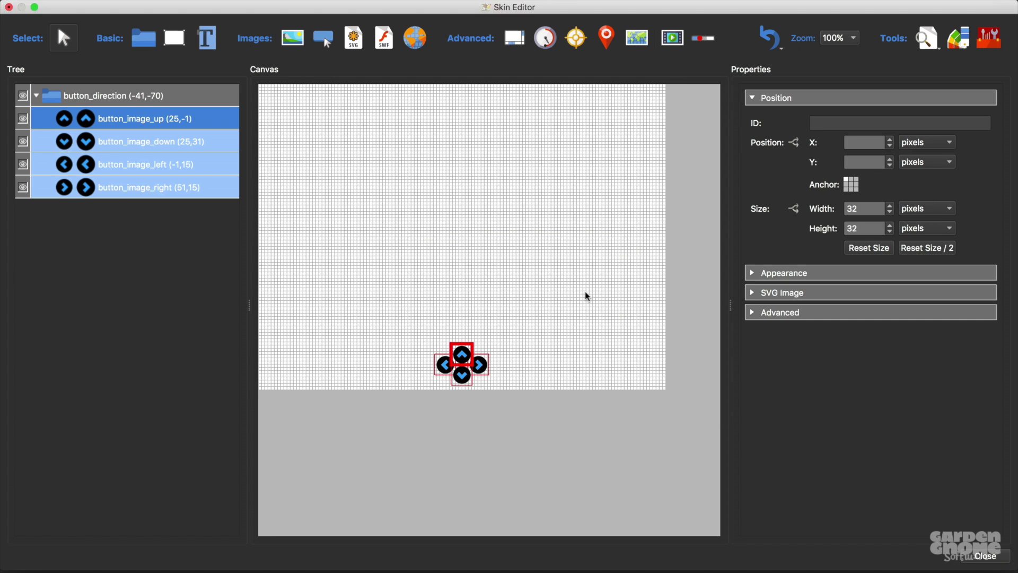
{"action": "key", "text": "Right"}
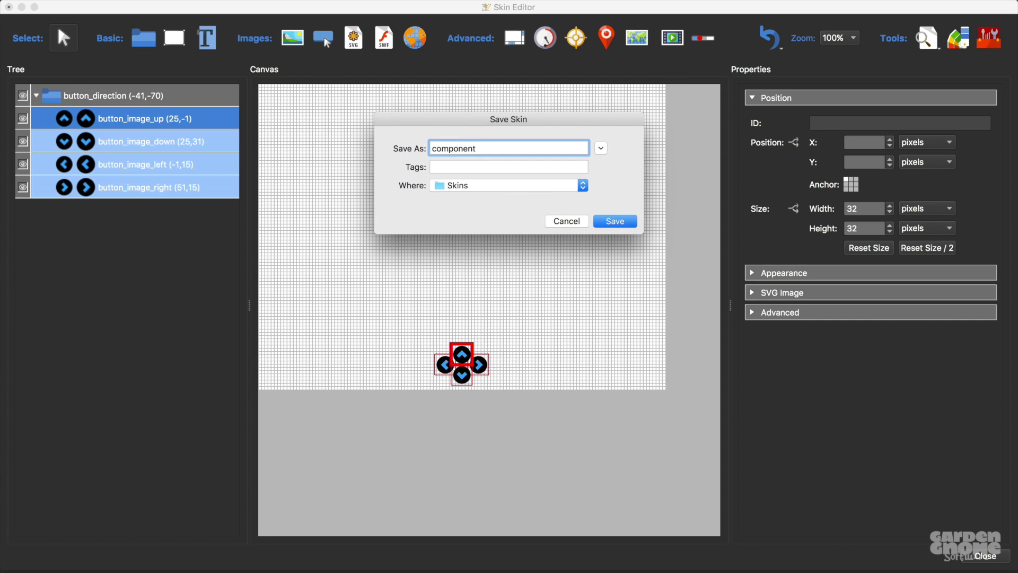
{"action": "key", "text": "Return"}
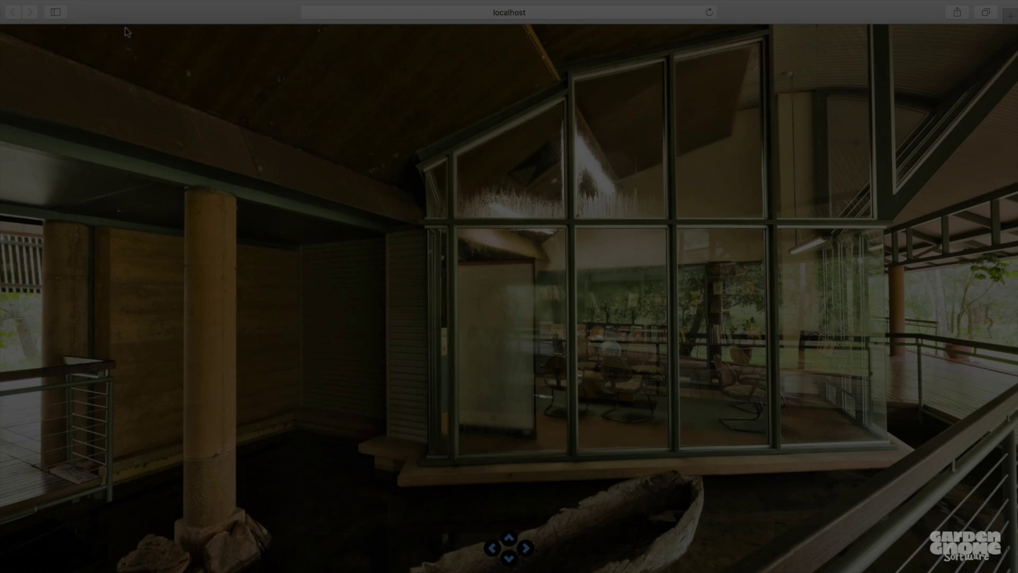
- Test the direction buttons in the Safari preview, tilting up and turning right then left
{"action": "left_click", "coordinate": [509, 539]}
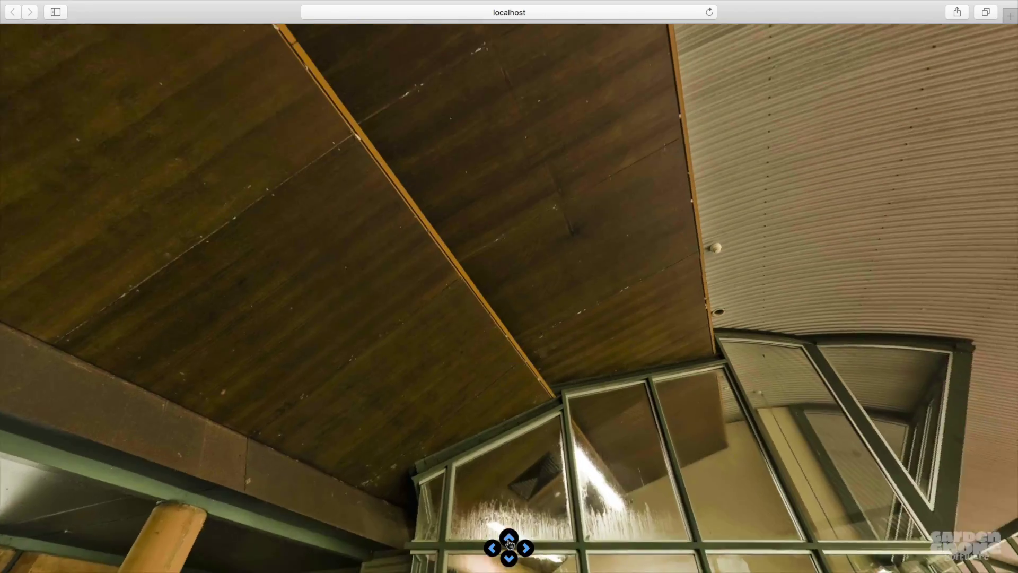
{"action": "left_click", "coordinate": [509, 558]}
{"action": "left_click", "coordinate": [526, 548]}
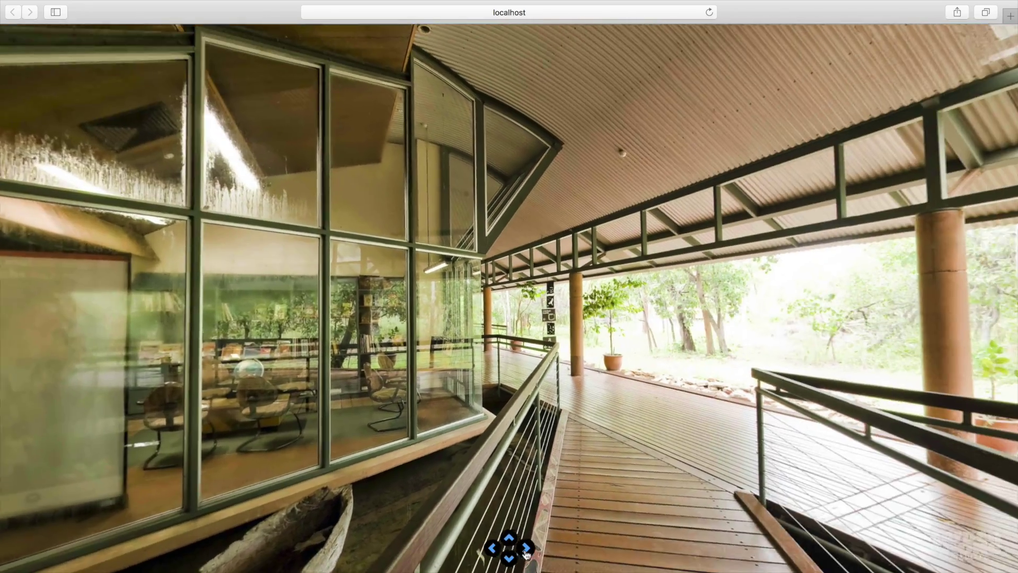
{"action": "left_click", "coordinate": [492, 548]}
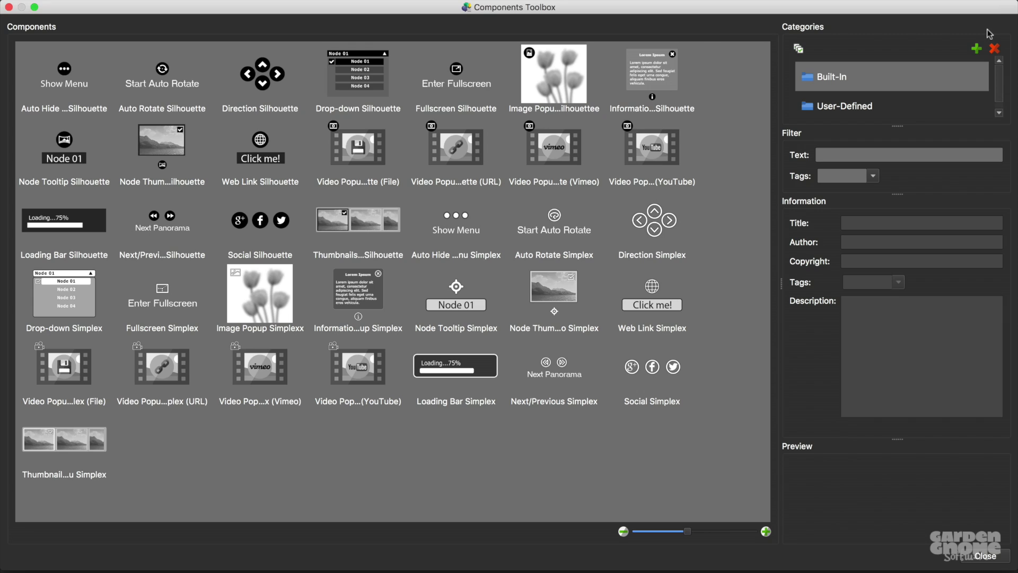
- Filter the Components Toolbox by tag 'Pro' and text 'next'
{"action": "left_click", "coordinate": [942, 153]}
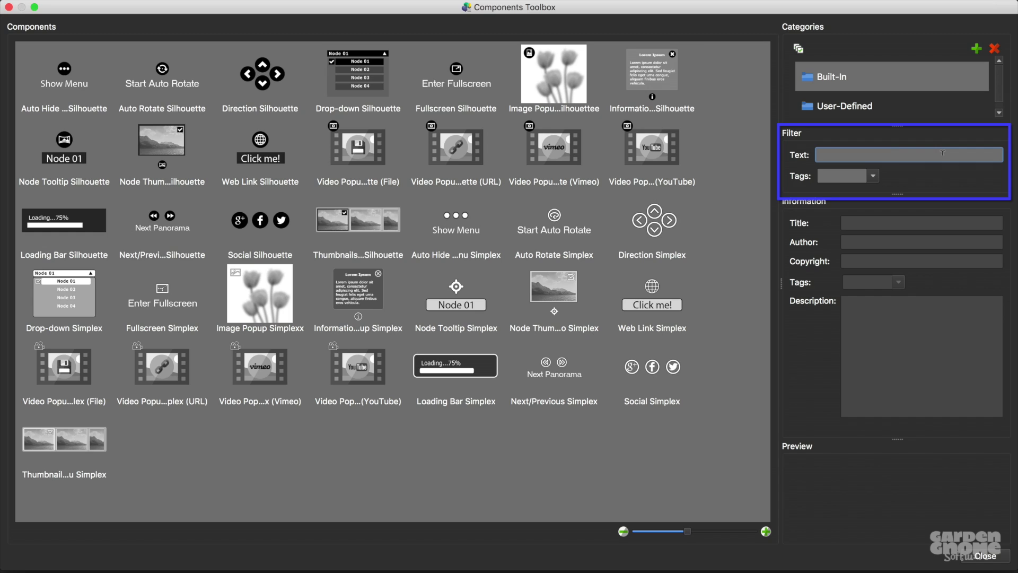
{"action": "left_click", "coordinate": [854, 175]}
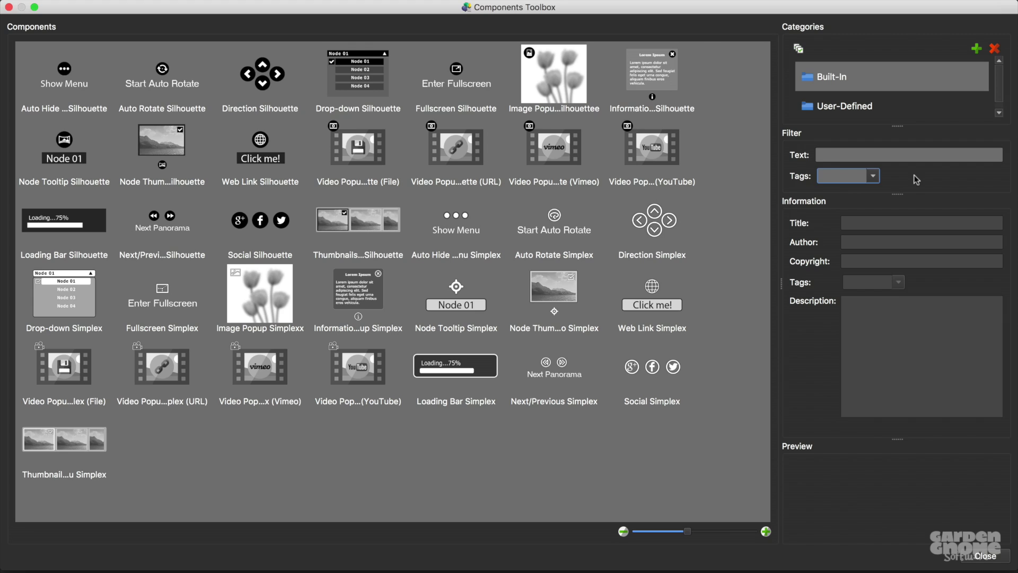
{"action": "type", "text": "Pro"}
{"action": "key", "text": "Return"}
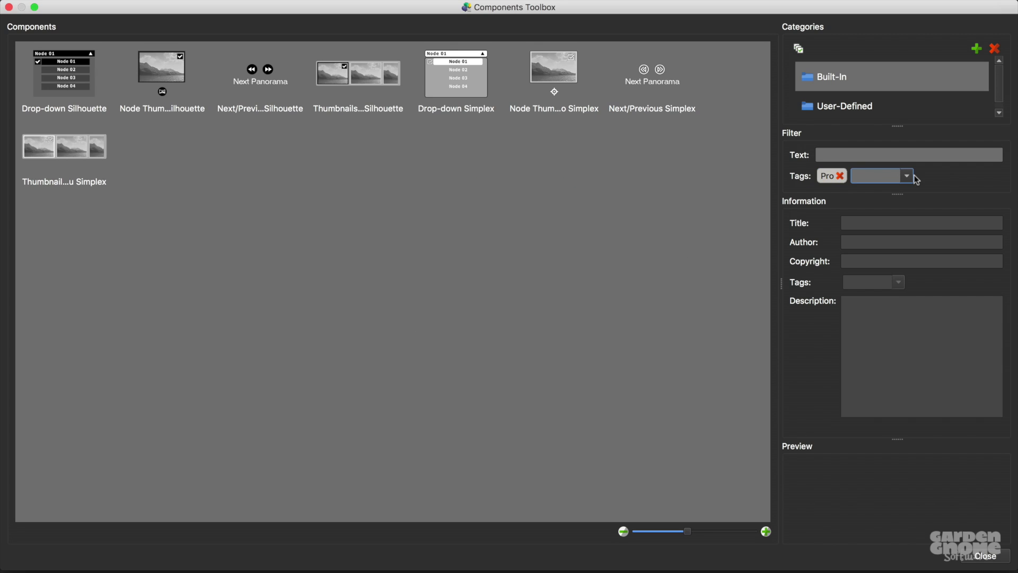
{"action": "key", "text": "shift+Tab"}
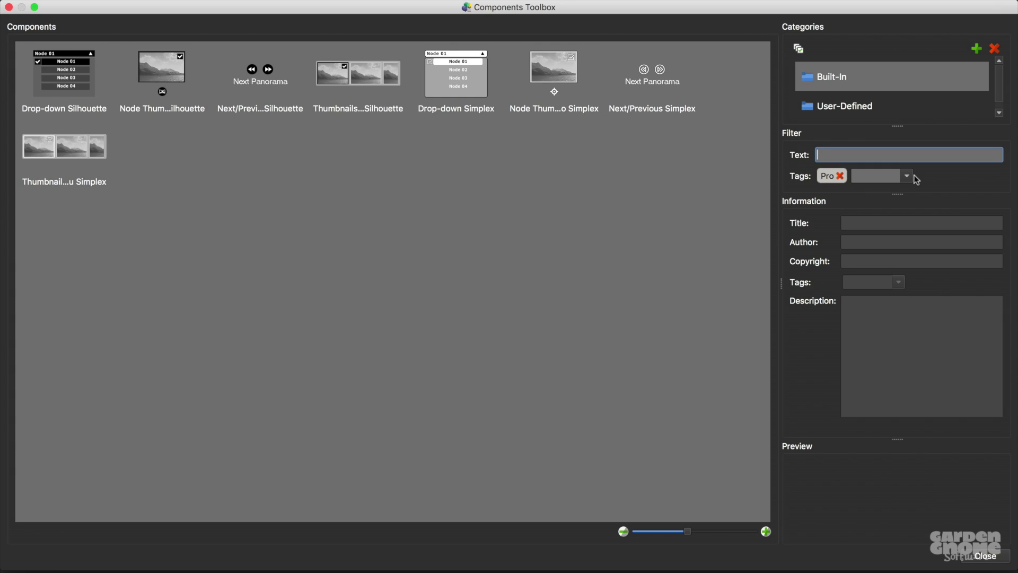
{"action": "type", "text": "next"}
{"action": "key", "text": "Tab"}
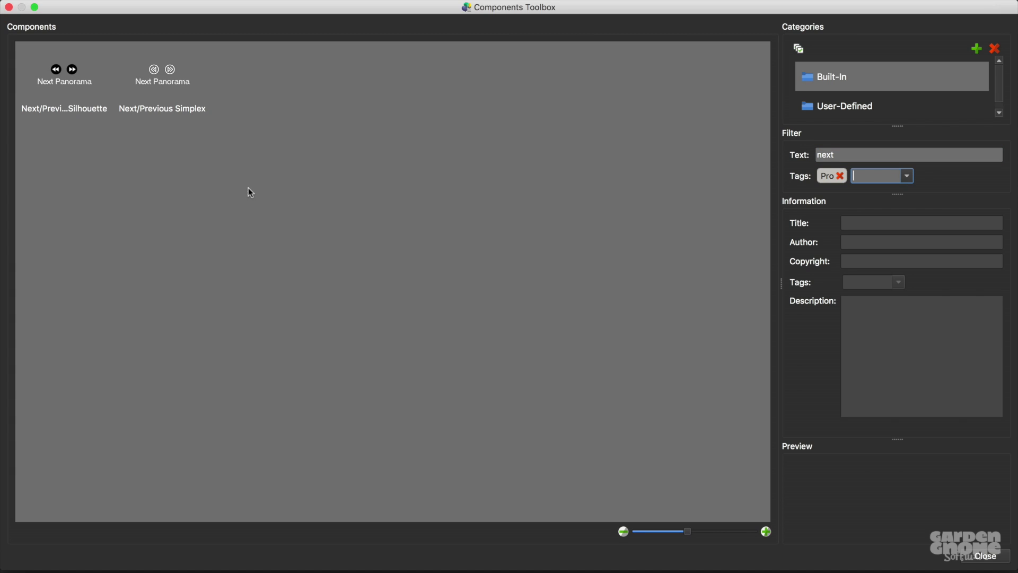
- Insert Next/Previous Silhouette into the skin and close the toolbox
{"action": "right_click", "coordinate": [84, 92]}
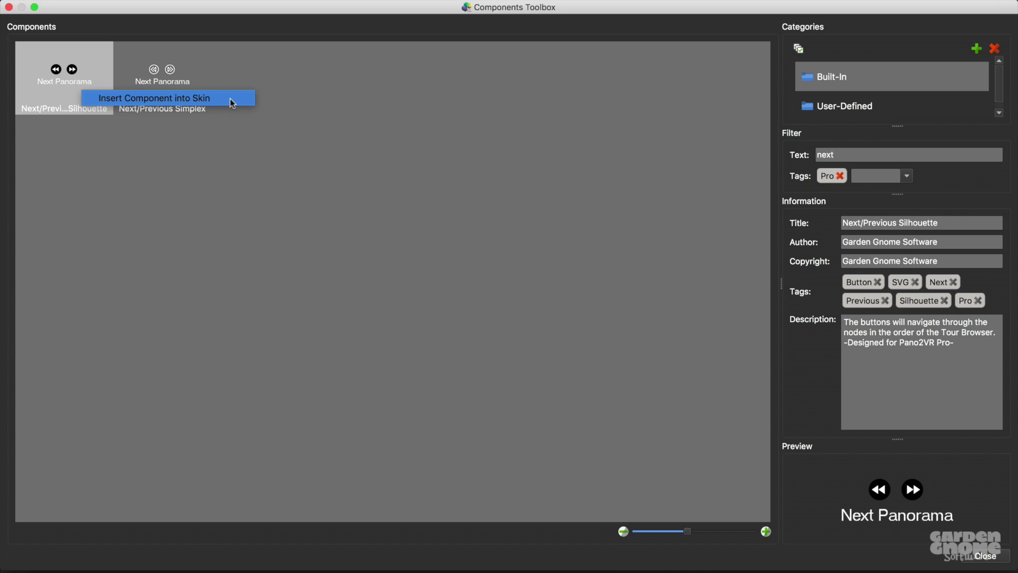
{"action": "left_click", "coordinate": [232, 99]}
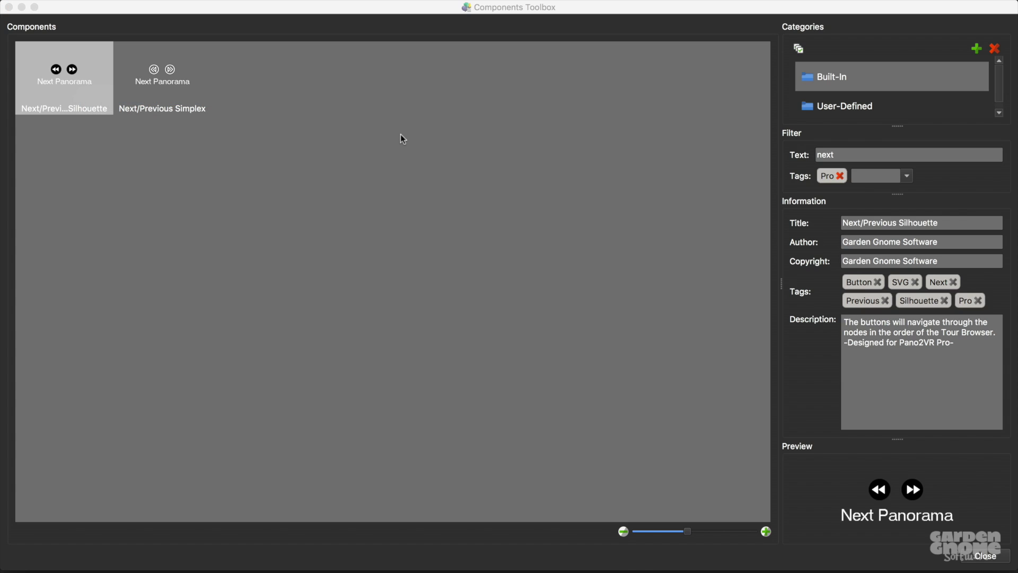
{"action": "left_click", "coordinate": [986, 556]}
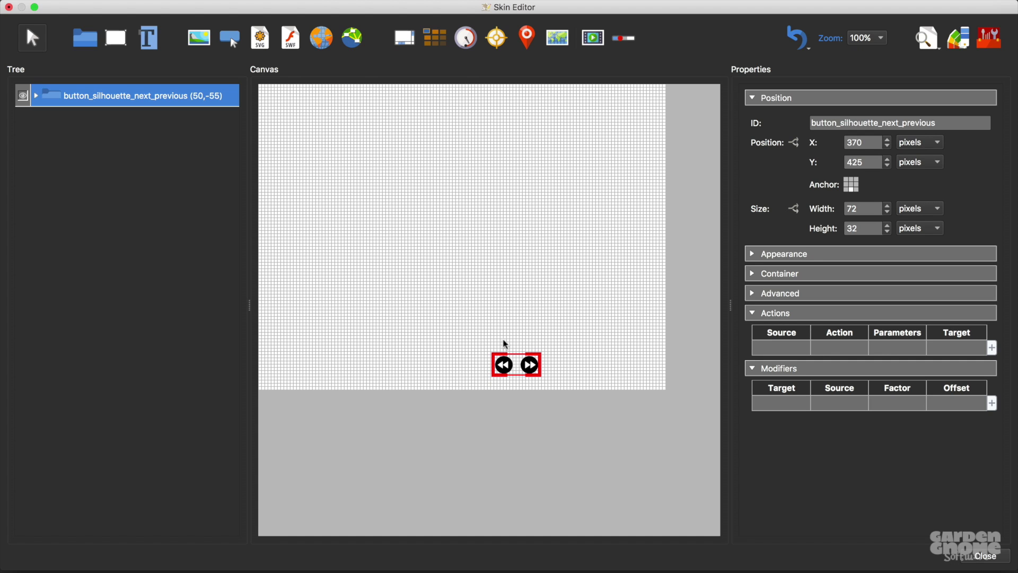
- Move the next/previous buttons bottom-right, anchor them there, and save the skin as components2
{"action": "left_click_drag", "start_coordinate": [528, 365], "coordinate": [637, 374]}
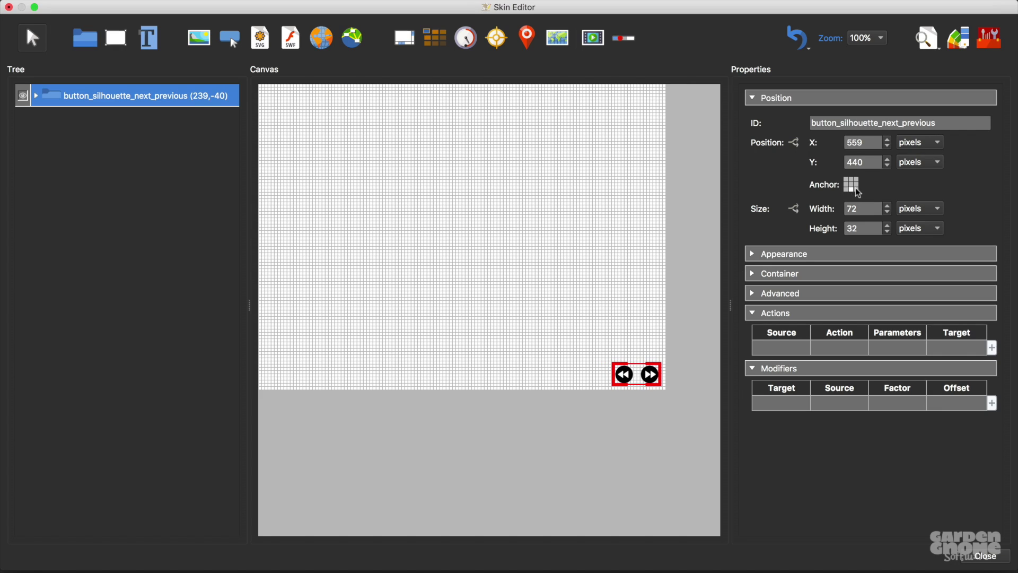
{"action": "left_click", "coordinate": [856, 188]}
{"action": "key", "text": "super+s"}
{"action": "type", "text": "compo"}
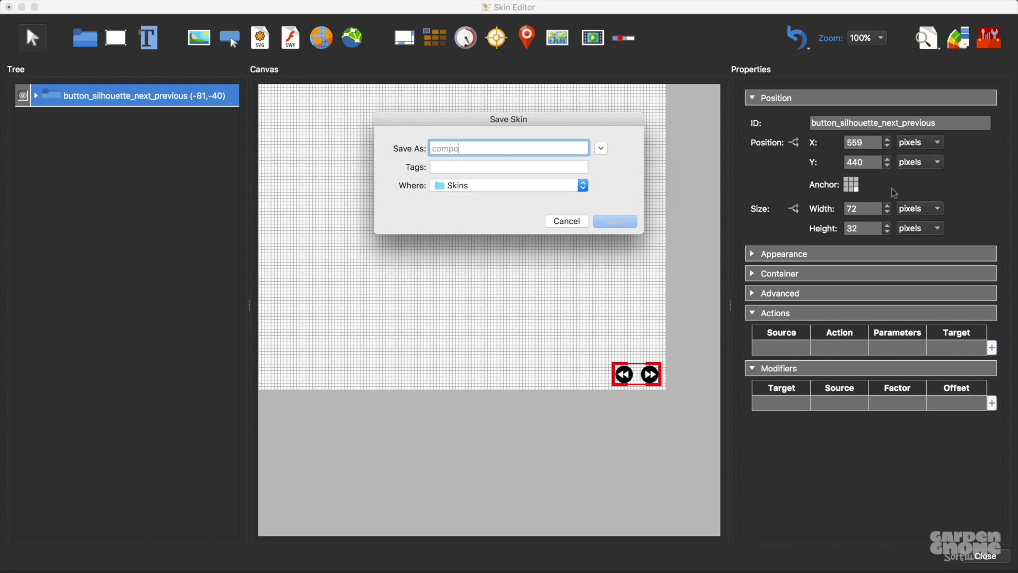
{"action": "type", "text": "nents2"}
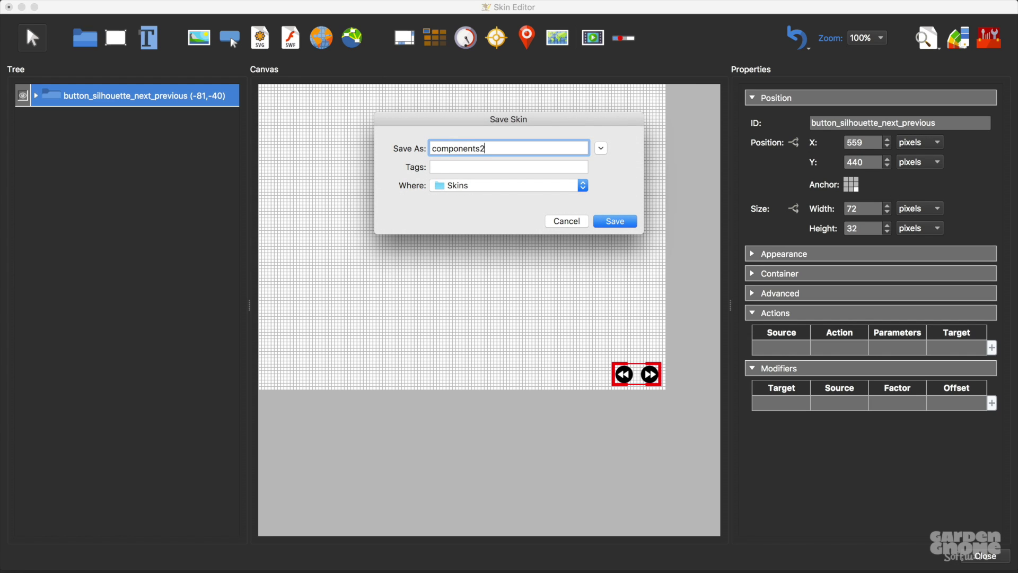
{"action": "key", "text": "Return"}
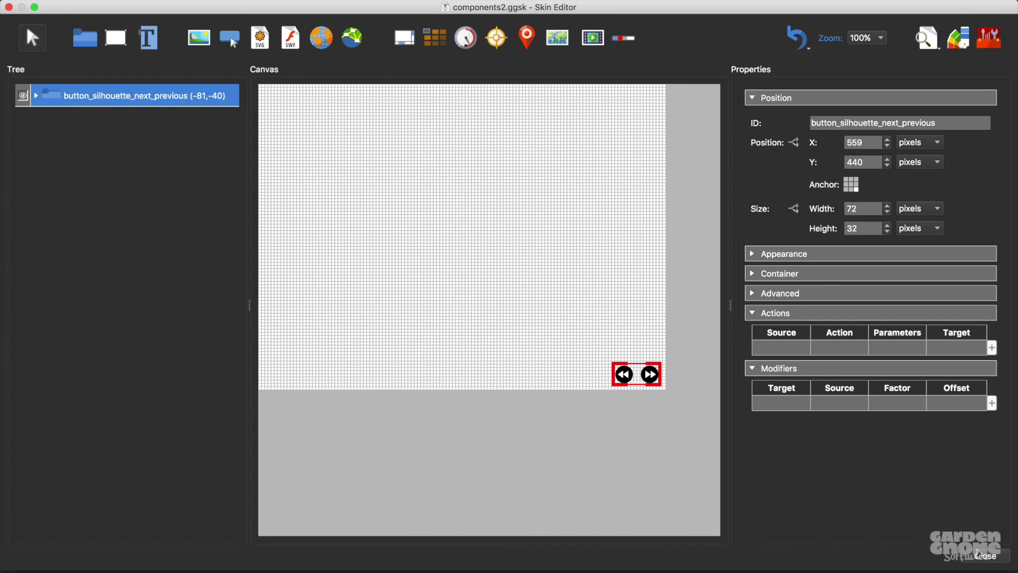
- Set components2.ggsk as the output skin and generate the tour preview
{"action": "left_click", "coordinate": [980, 554]}
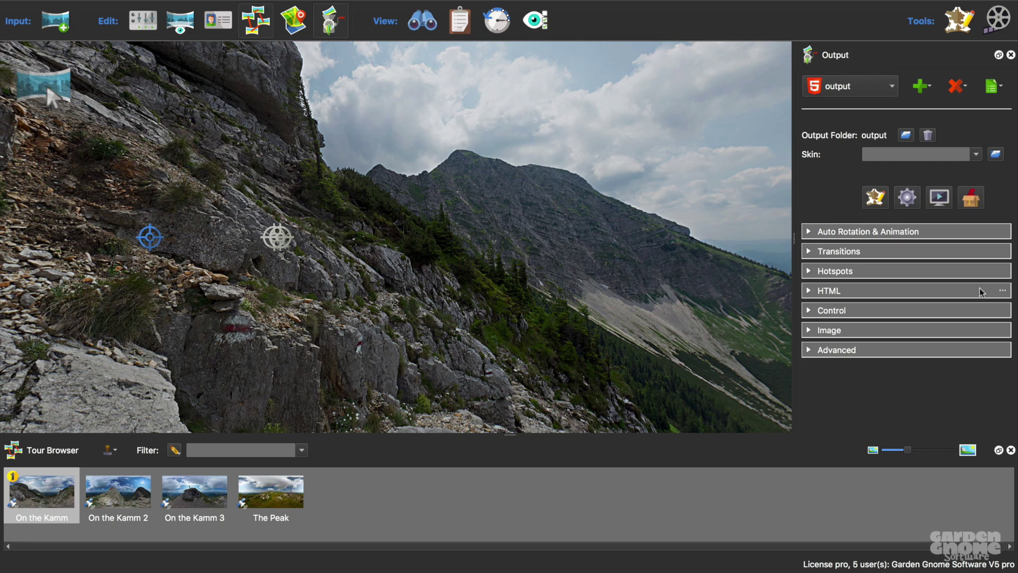
{"action": "left_click", "coordinate": [976, 154]}
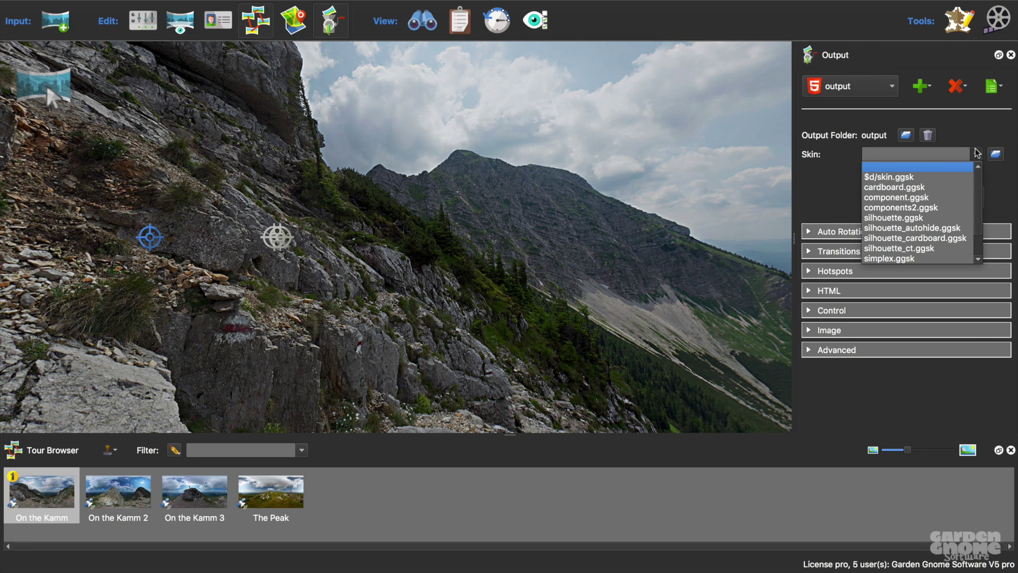
{"action": "left_click", "coordinate": [957, 207]}
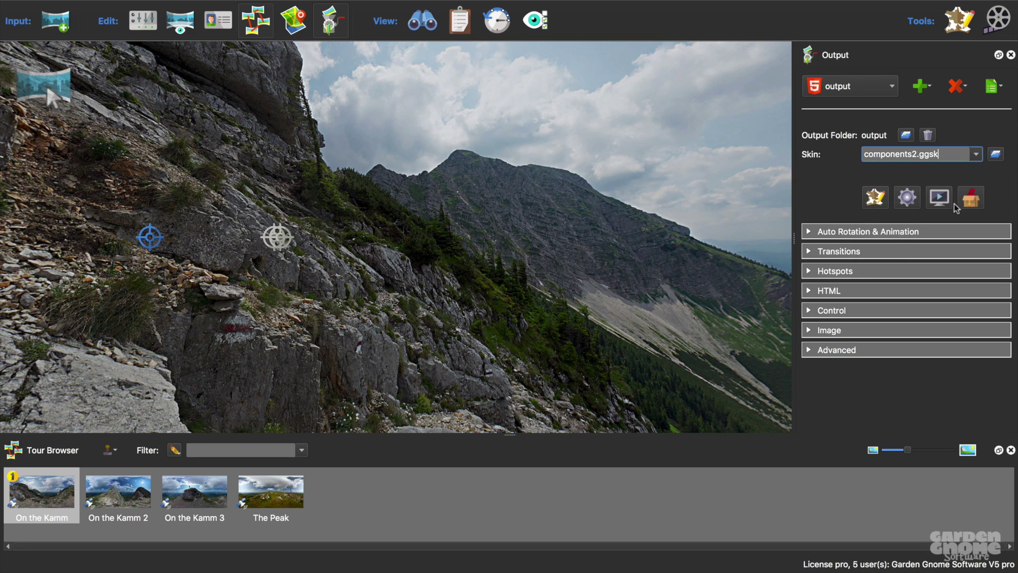
{"action": "left_click", "coordinate": [907, 199]}
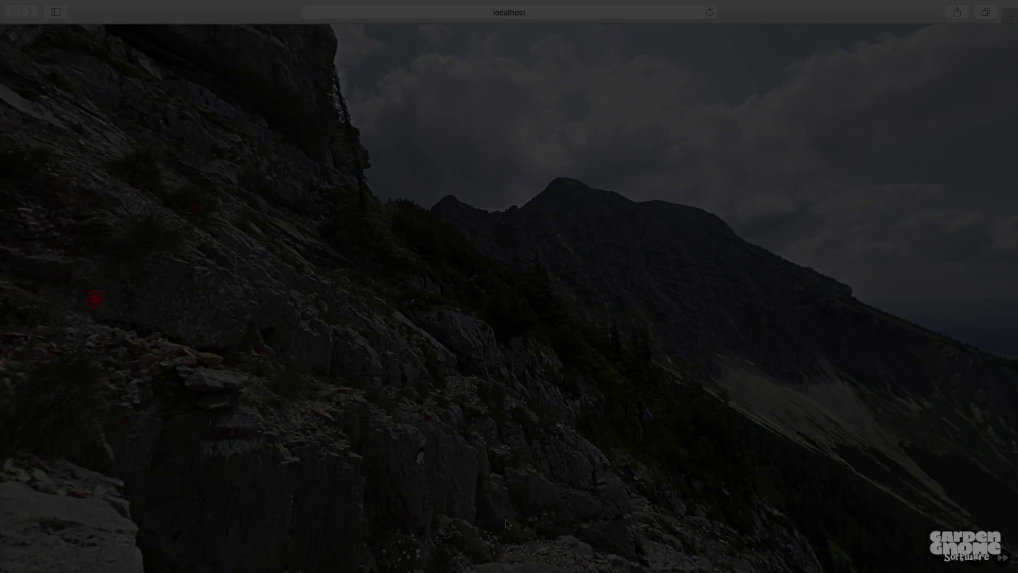
- Step forward and back through the panoramas with the bottom-right next/previous buttons
{"action": "left_click", "coordinate": [1000, 558]}
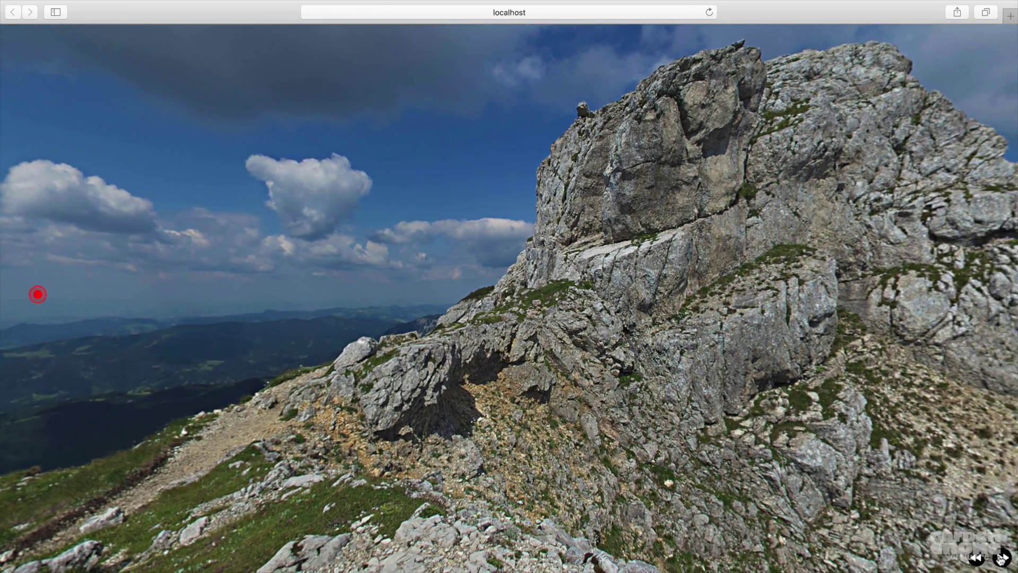
{"action": "left_click", "coordinate": [1000, 558]}
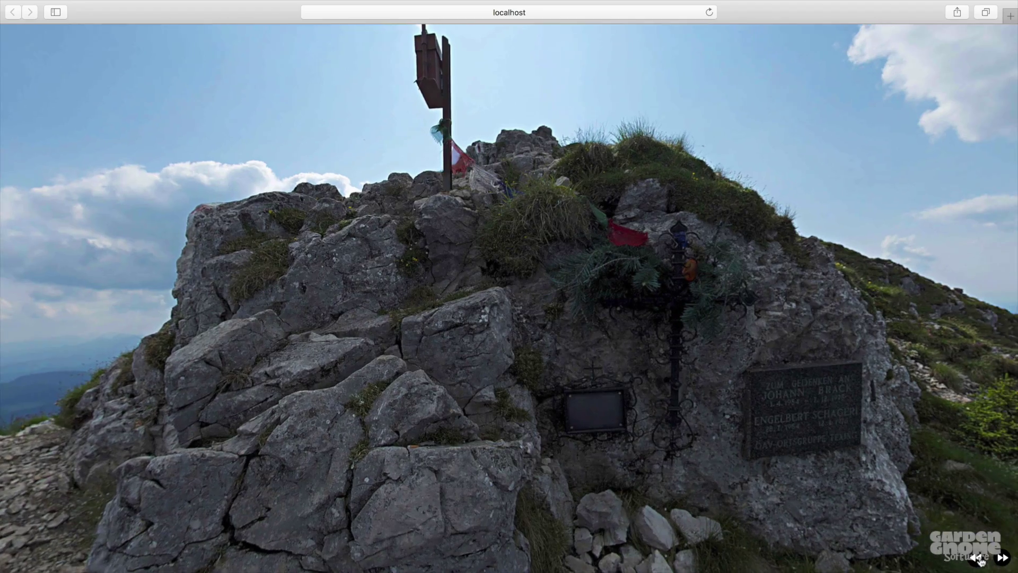
{"action": "left_click", "coordinate": [1001, 558]}
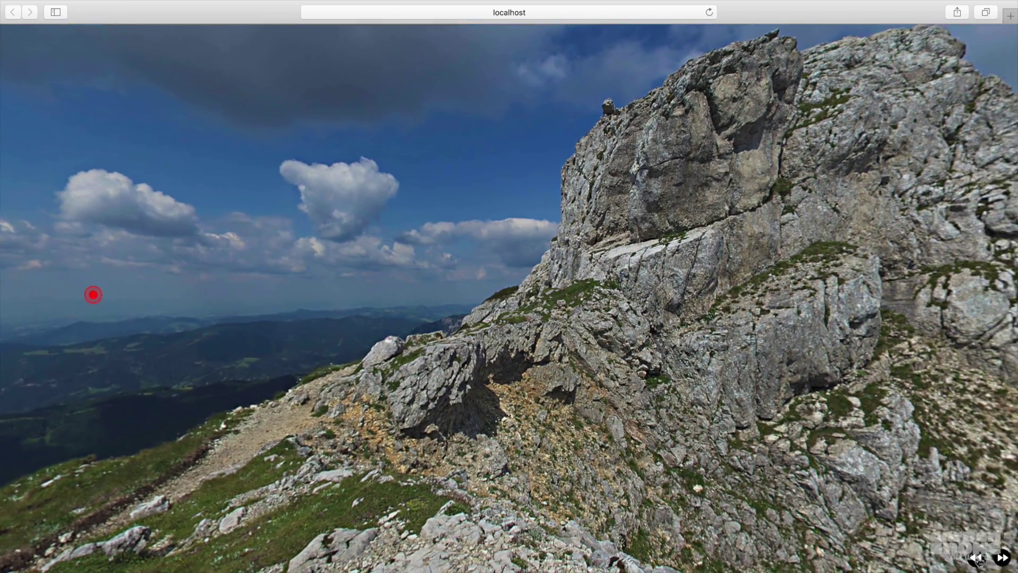
{"action": "left_click", "coordinate": [978, 558]}
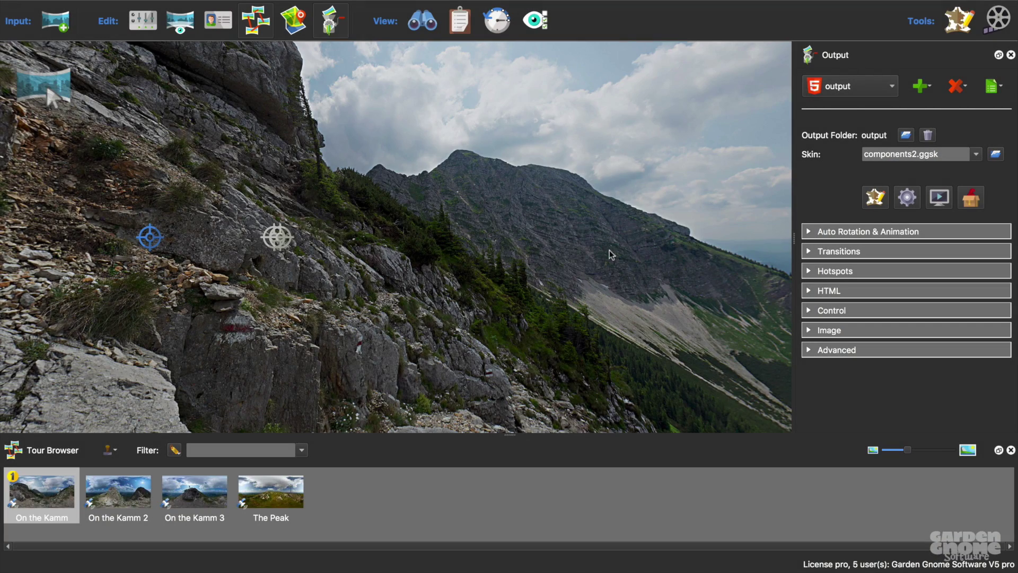
- Insert the Node Thumbnail Pro Silhouette component from the Hotspot-tagged components into the skin
{"action": "left_click", "coordinate": [876, 198]}
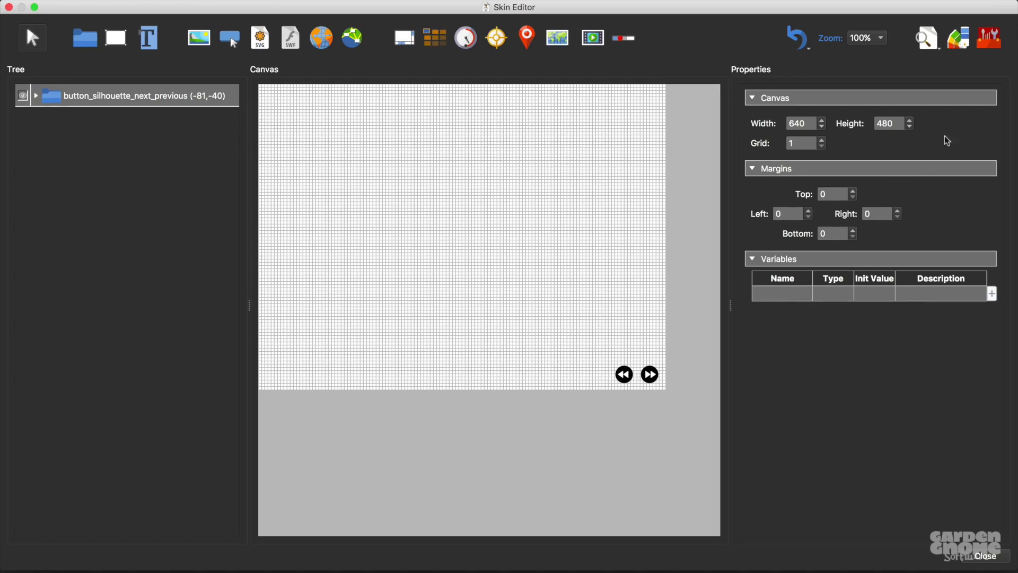
{"action": "left_click", "coordinate": [988, 44]}
{"action": "left_click", "coordinate": [874, 177]}
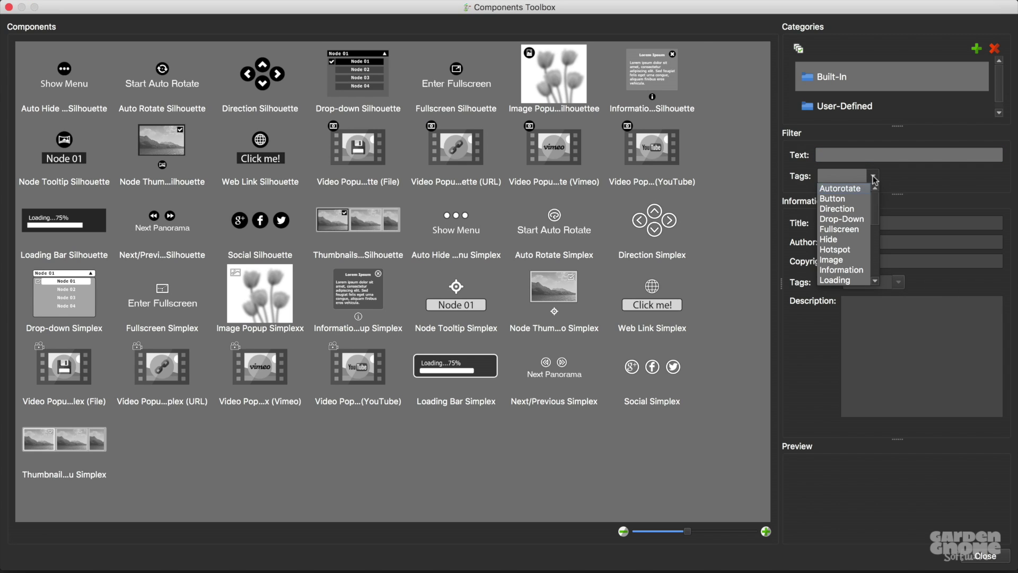
{"action": "left_click", "coordinate": [853, 250]}
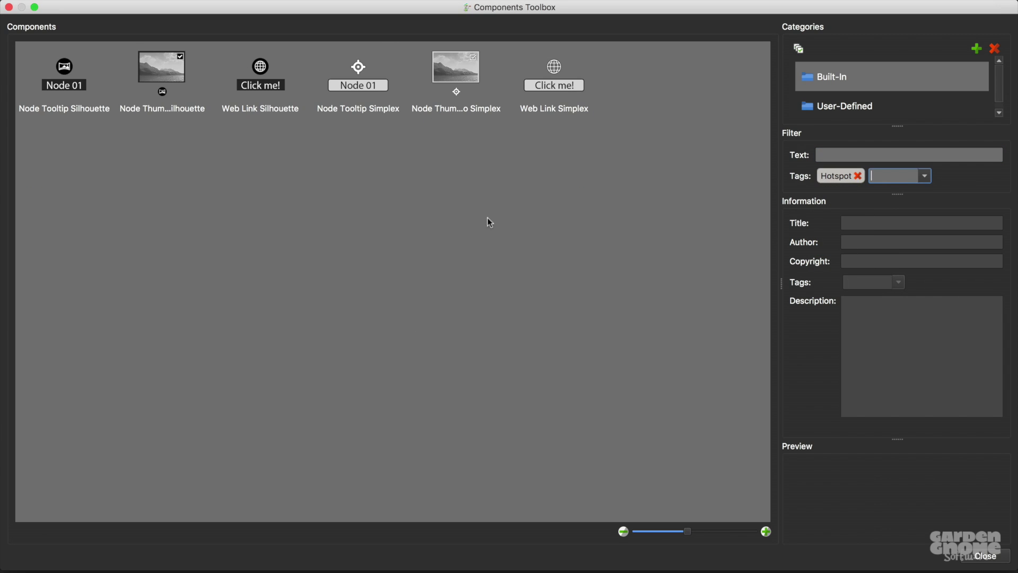
{"action": "left_click", "coordinate": [171, 75]}
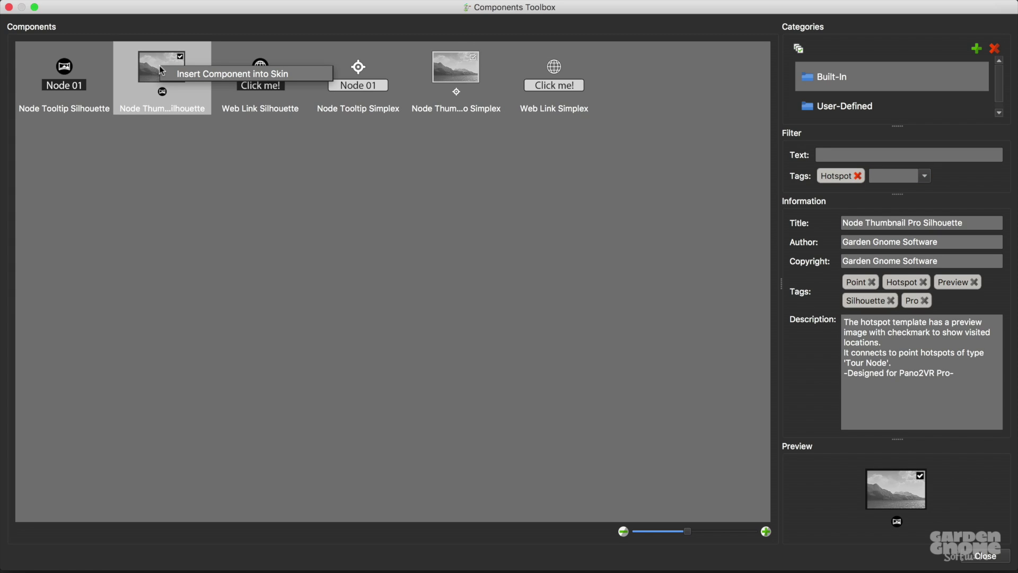
{"action": "double_click", "coordinate": [176, 69]}
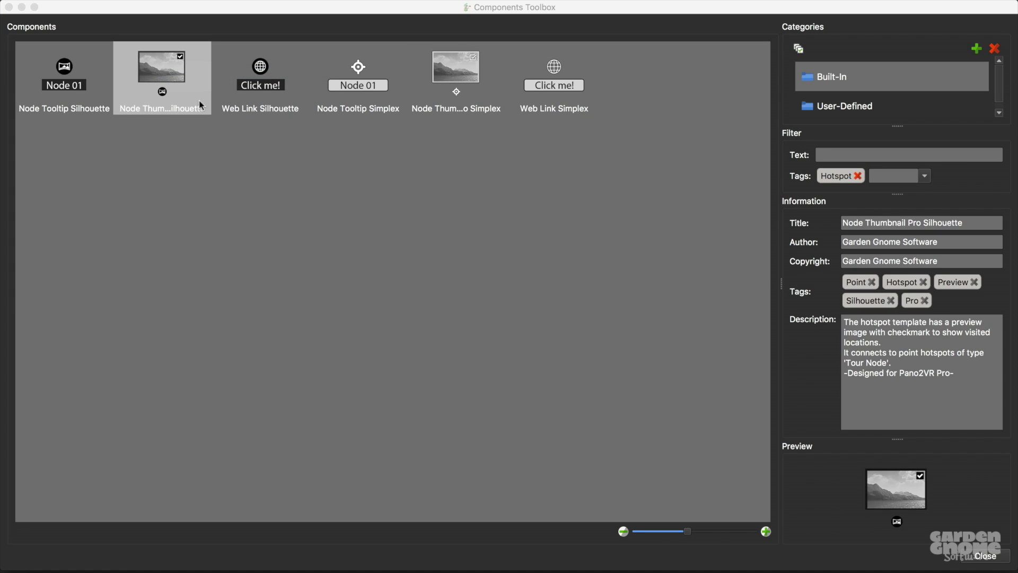
- Preview the tour and use the thumbnail hotspot to jump to the On the Kamm 2 panorama
{"action": "left_click", "coordinate": [986, 556]}
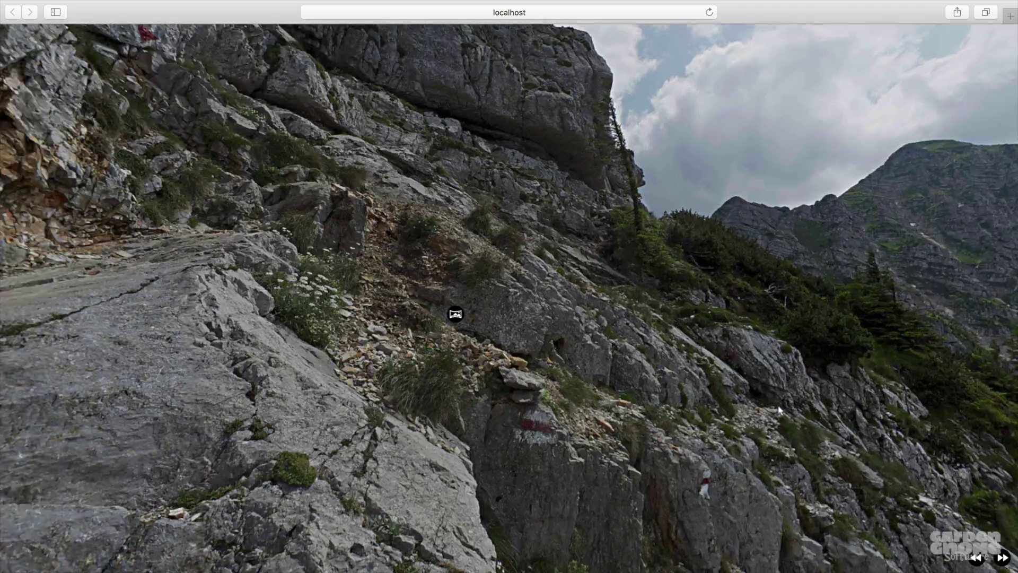
{"action": "left_click_drag", "start_coordinate": [780, 409], "coordinate": [859, 426]}
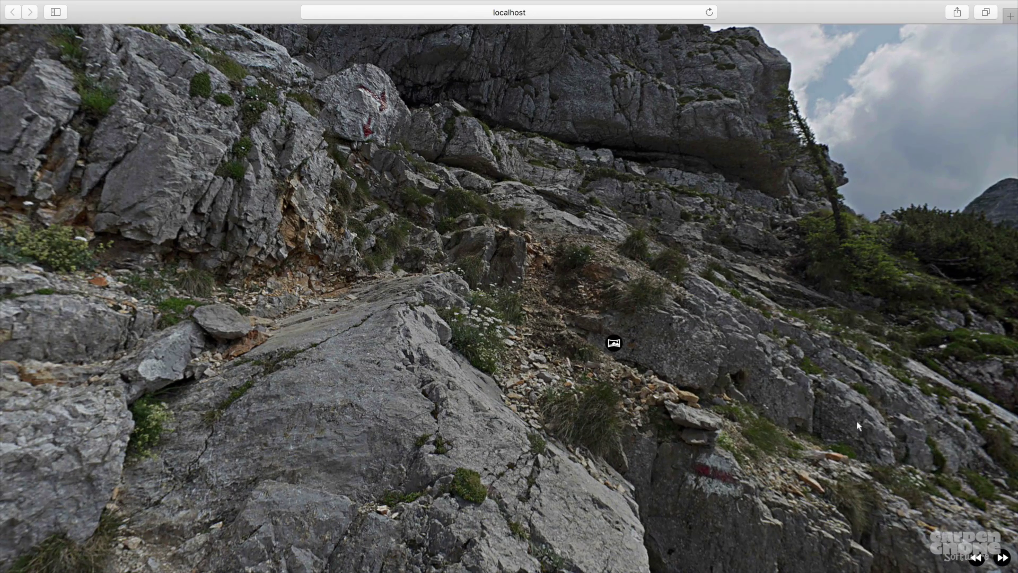
{"action": "left_click", "coordinate": [614, 345]}
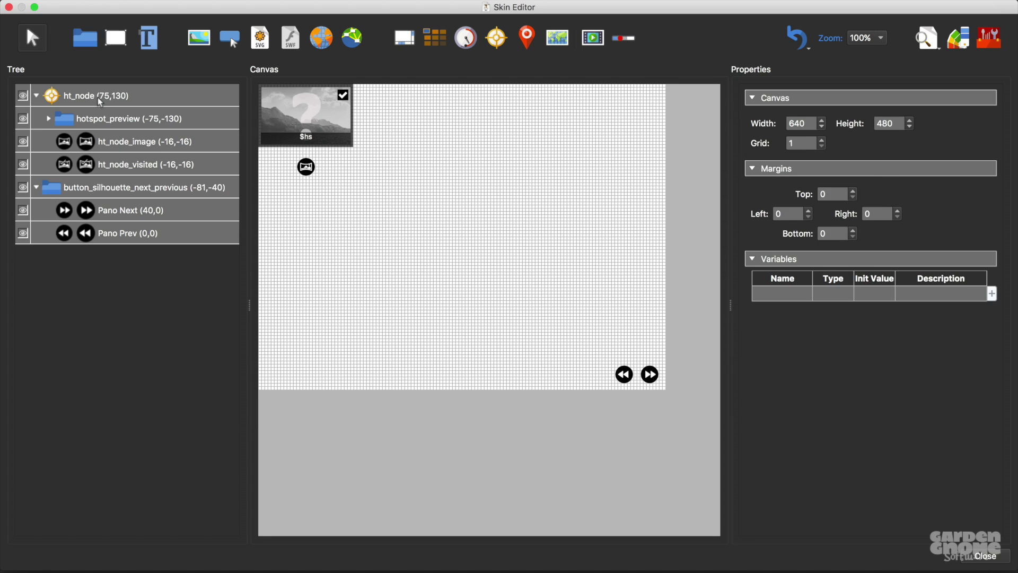
- Check the ht_node alpha logic block: Auto Rotating = true sets alpha to 0.200
{"action": "left_click", "coordinate": [102, 101]}
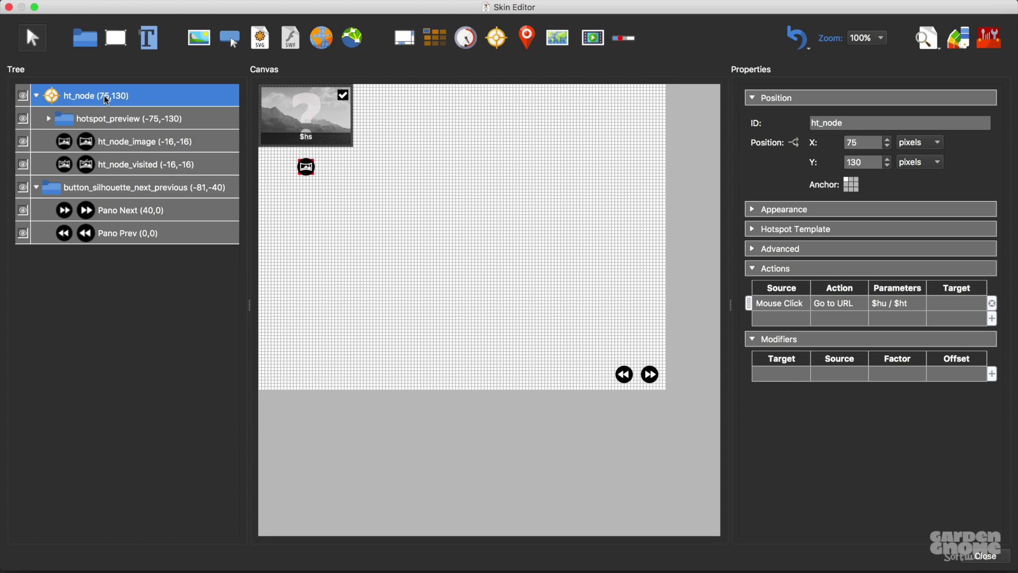
{"action": "left_click", "coordinate": [800, 210]}
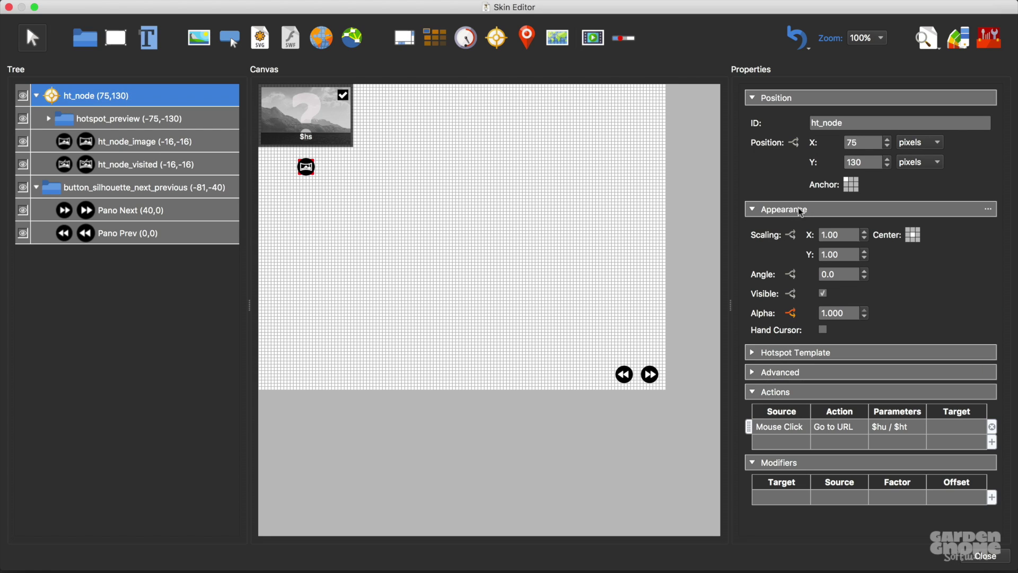
{"action": "left_click", "coordinate": [792, 313]}
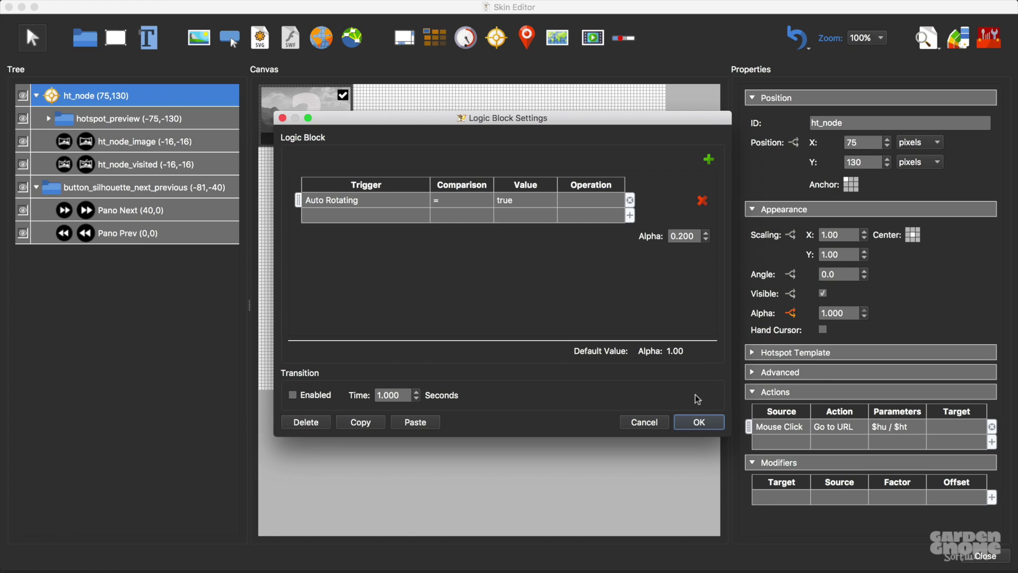
{"action": "left_click", "coordinate": [699, 422]}
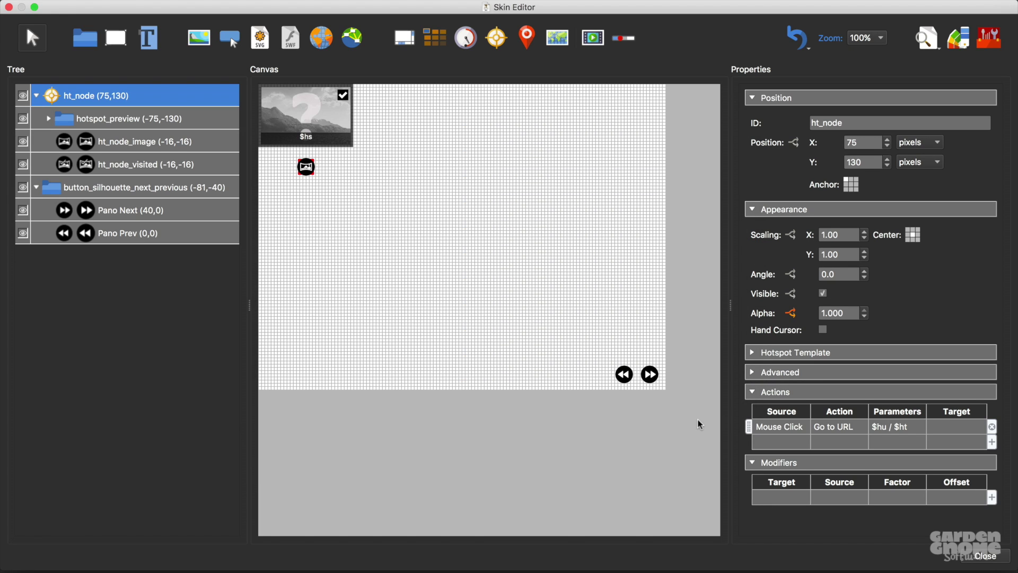
- Create a component titled 'Fade' from ht_node in a new 'Pop Ups' category
{"action": "right_click", "coordinate": [189, 99]}
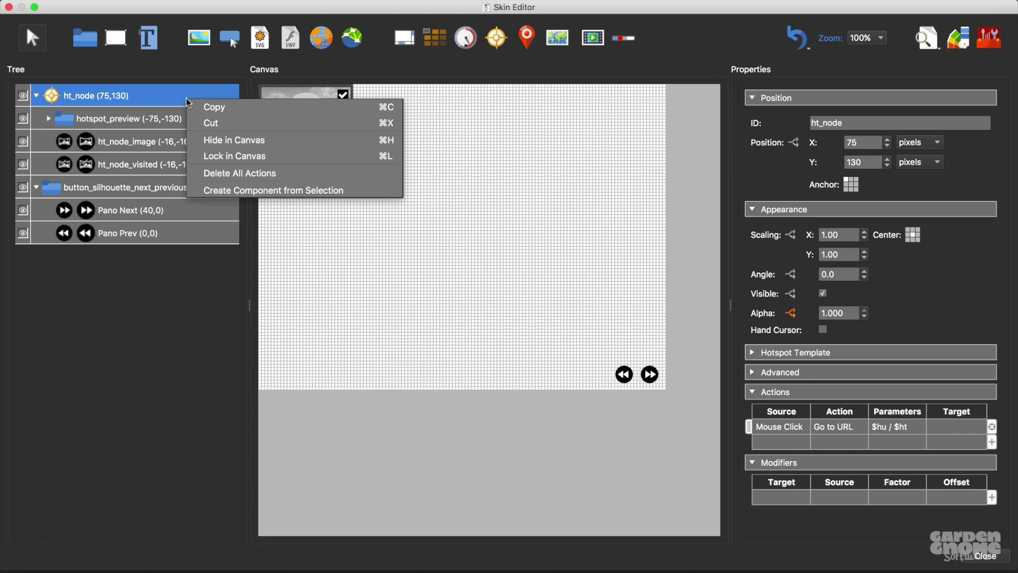
{"action": "left_click", "coordinate": [354, 194]}
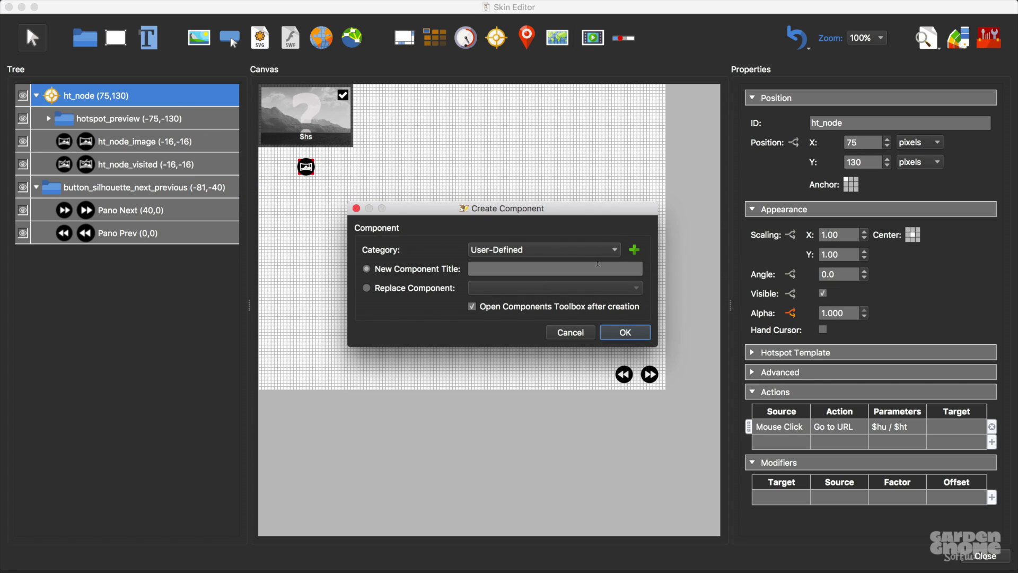
{"action": "left_click", "coordinate": [608, 253]}
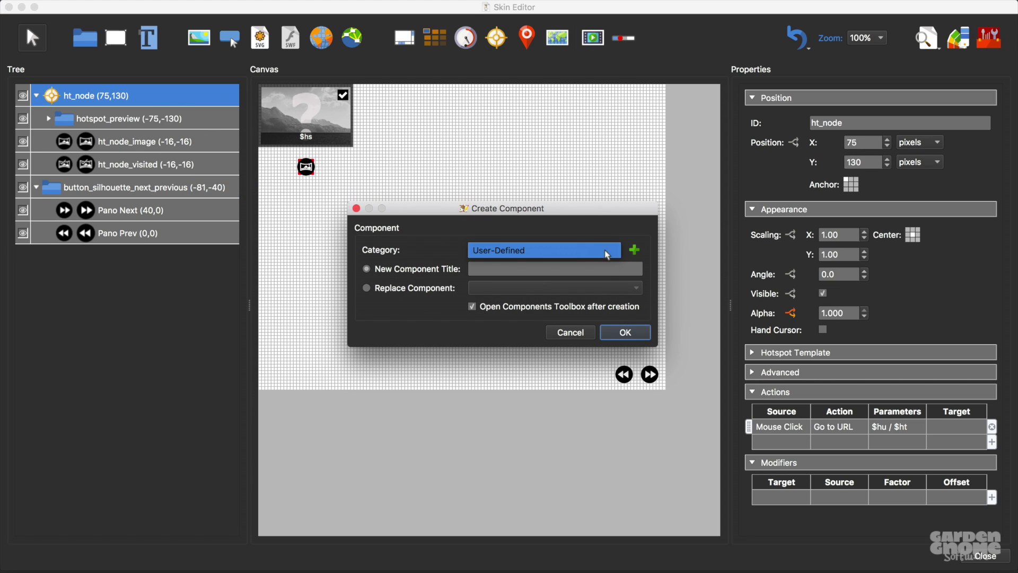
{"action": "left_click", "coordinate": [634, 249]}
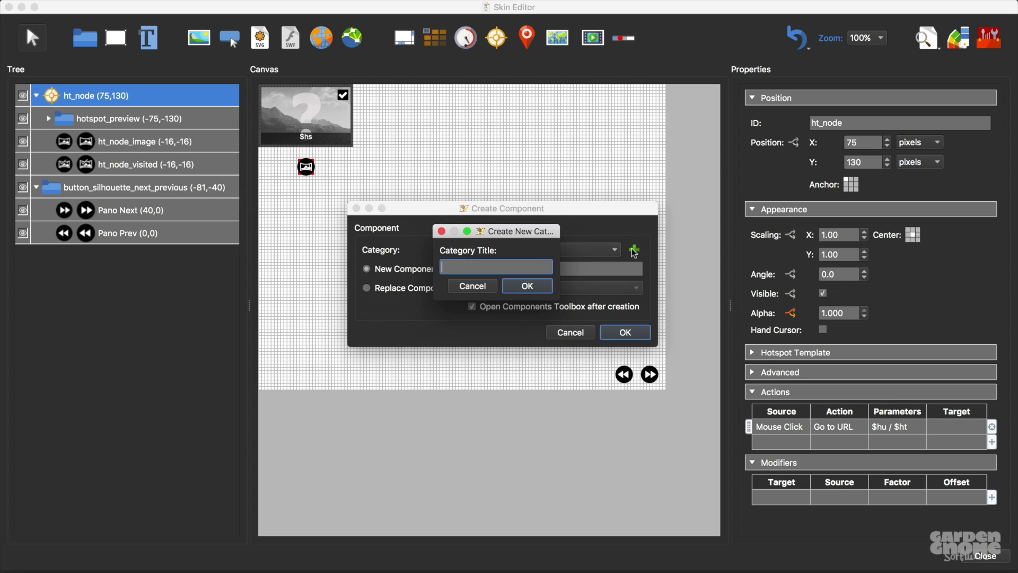
{"action": "type", "text": "Pop Ups"}
{"action": "left_click", "coordinate": [527, 286]}
{"action": "left_click", "coordinate": [523, 268]}
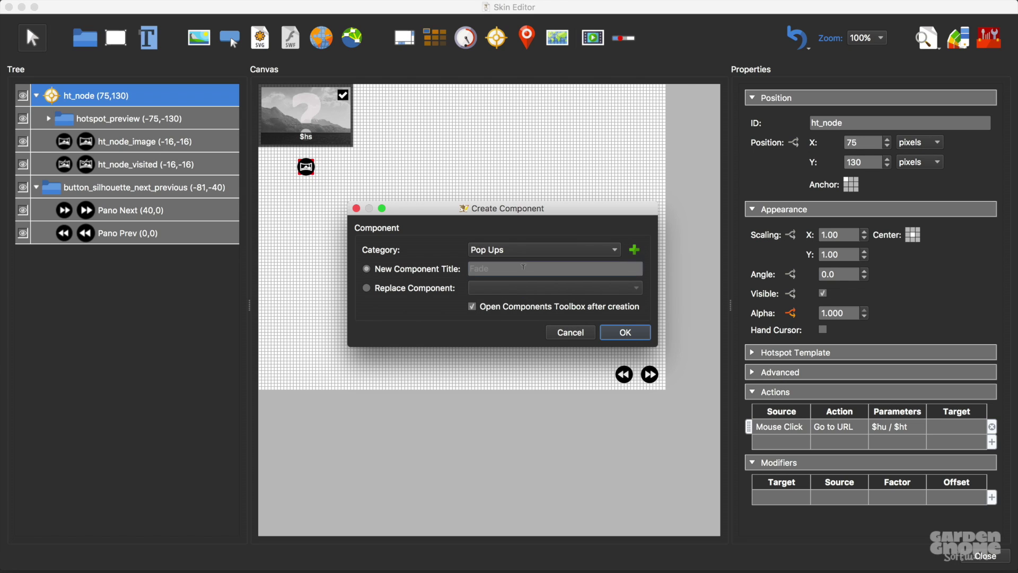
{"action": "type", "text": "Fade"}
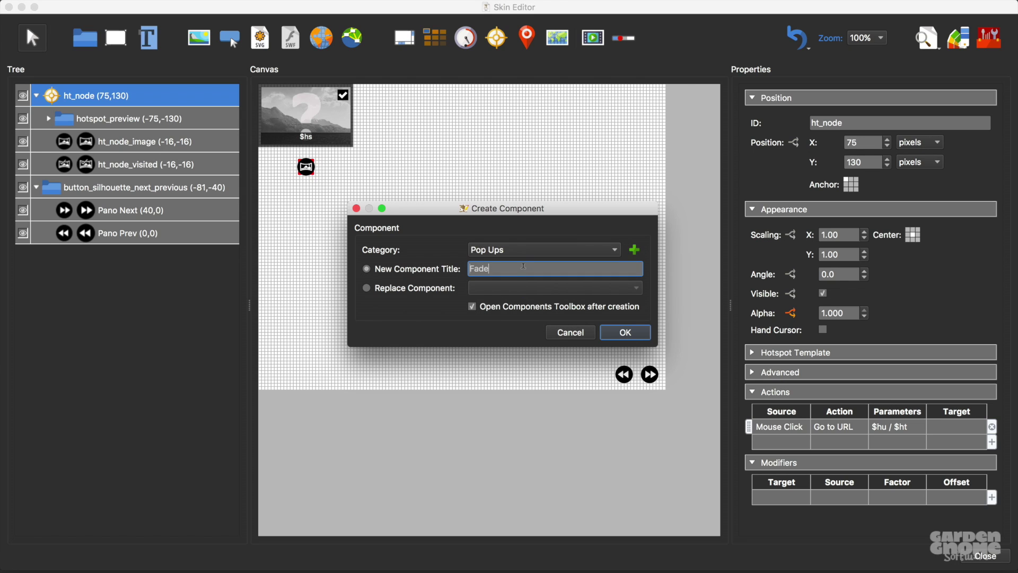
{"action": "left_click", "coordinate": [623, 332]}
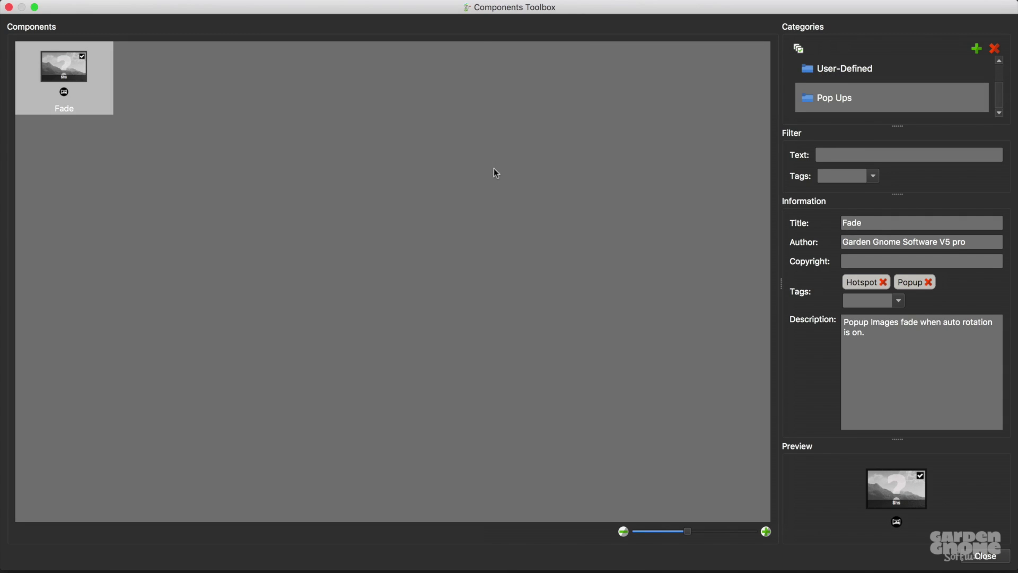
- Reveal the Pop Ups category folder and its Fade component file in the file browser
{"action": "right_click", "coordinate": [891, 100]}
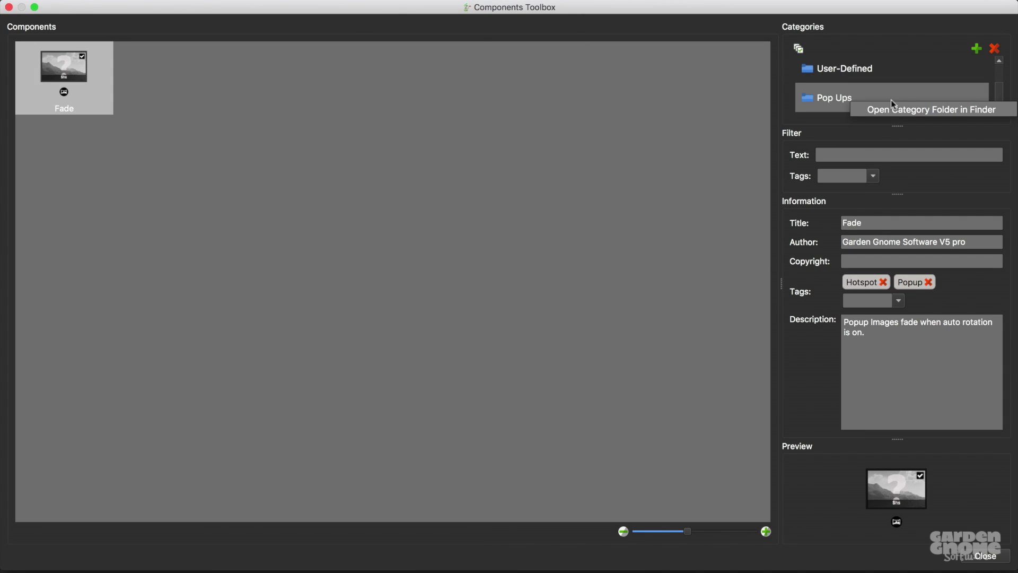
{"action": "left_click", "coordinate": [860, 110]}
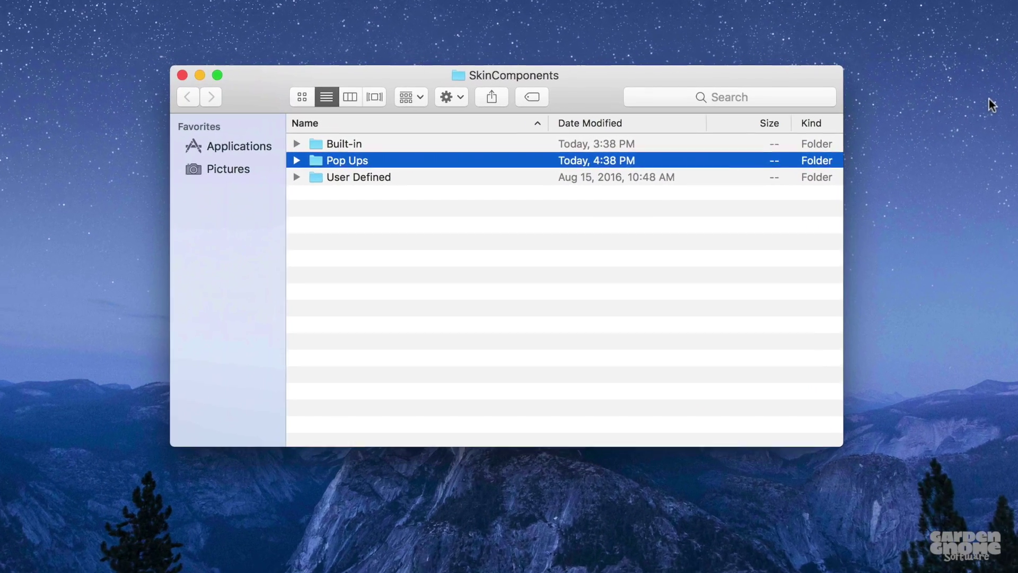
{"action": "left_click", "coordinate": [448, 178]}
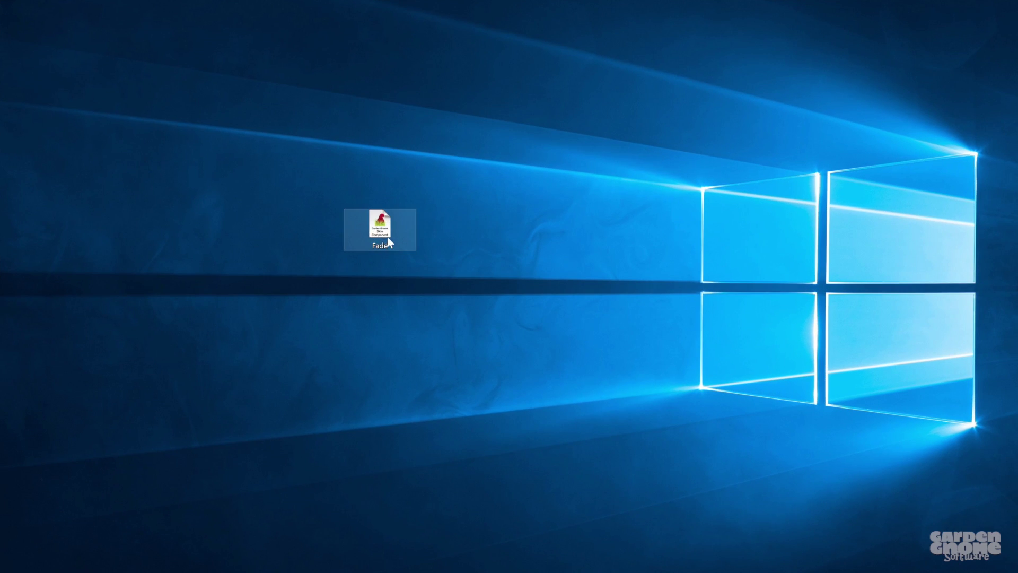
- Open Fade.ggskc from the desktop and copy it into the User Defined category
{"action": "double_click", "coordinate": [377, 229]}
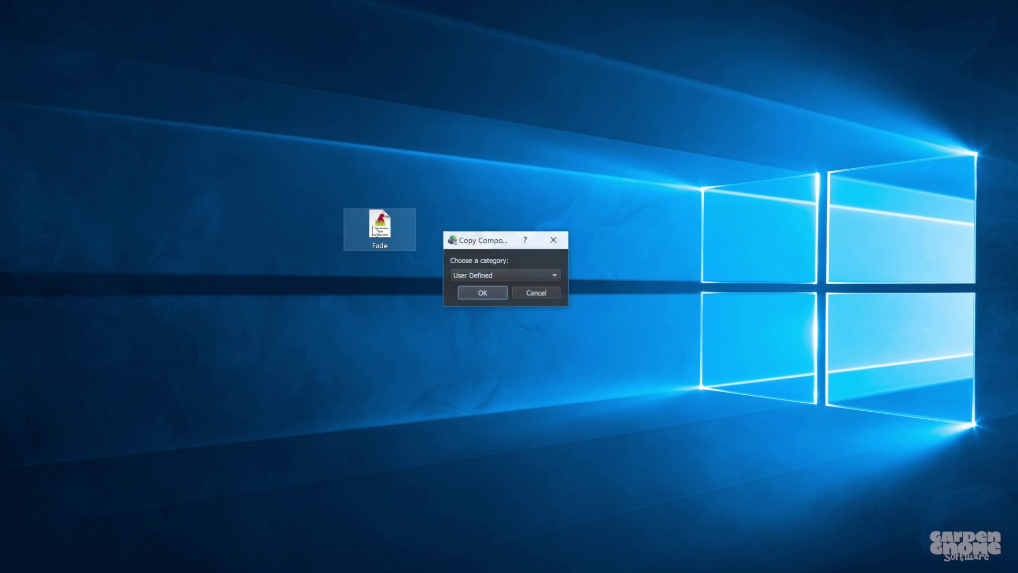
{"action": "left_click", "coordinate": [480, 293]}
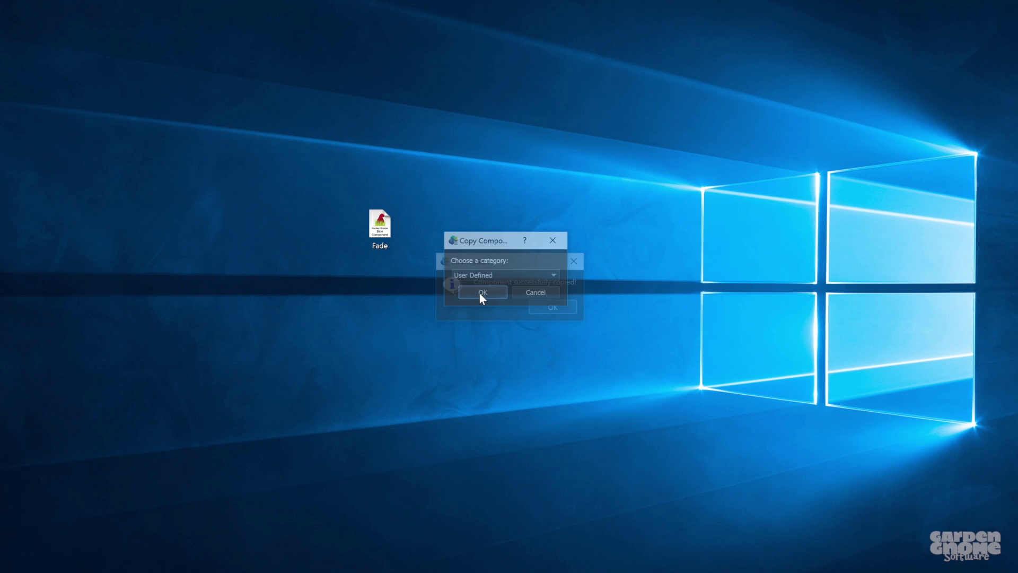